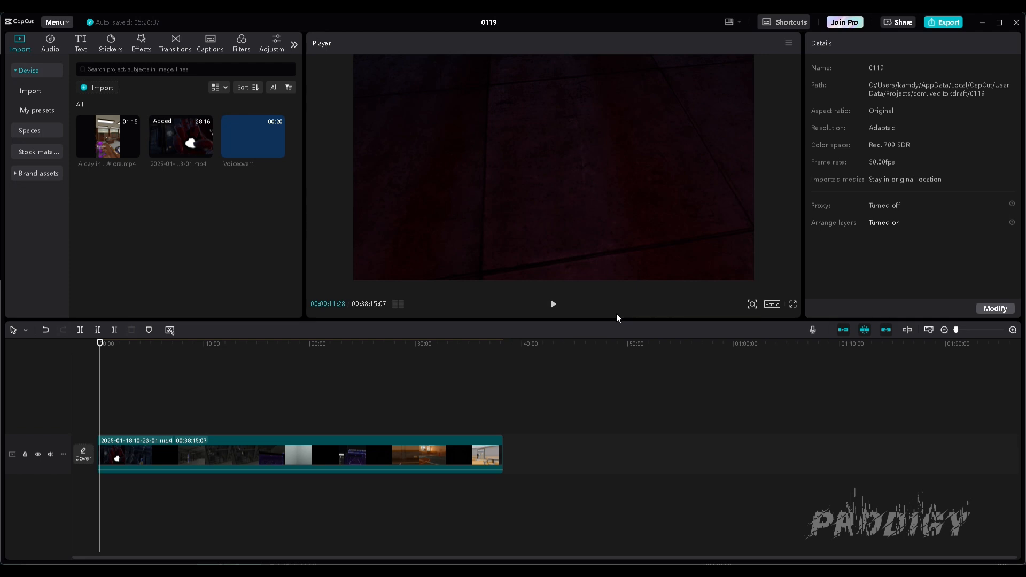
# - Trim the recording to the jail-cell scene, removing the footage before it and everything after 00:00:51:13
pyautogui.moveTo(98, 427); pyautogui.dragTo(170, 454)
pyautogui.click(98, 330)
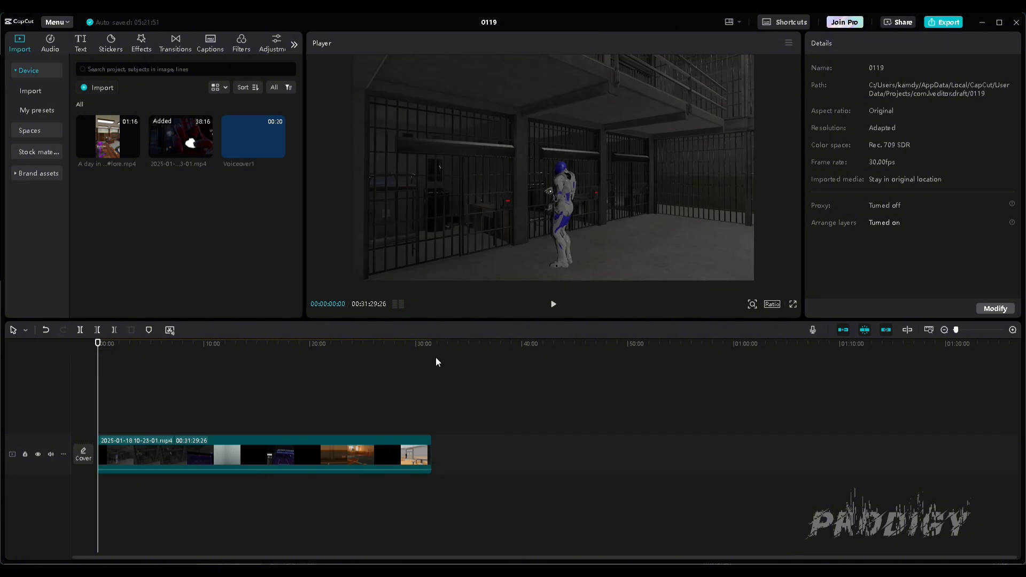
pyautogui.click(106, 412)
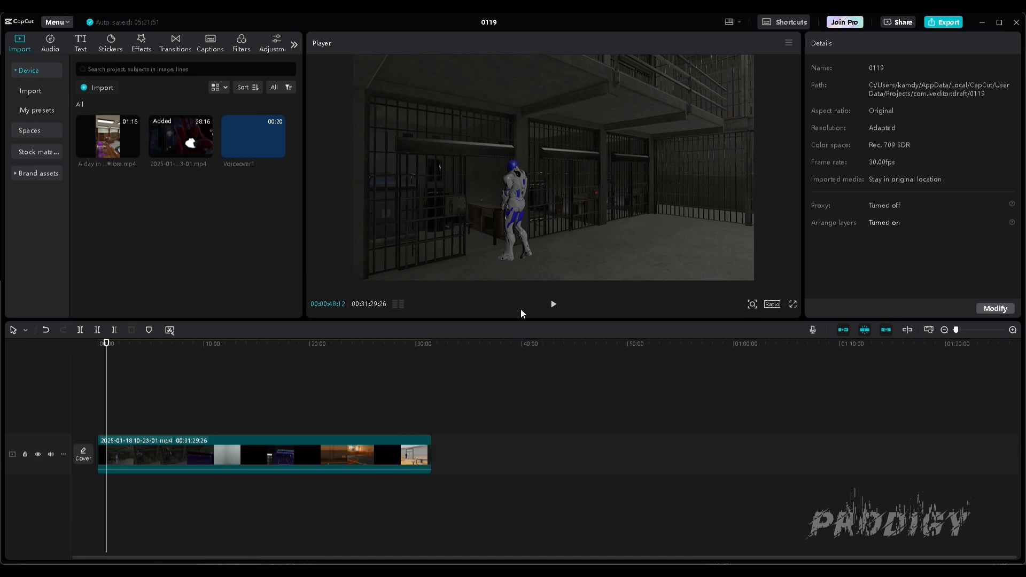
pyautogui.click(554, 303)
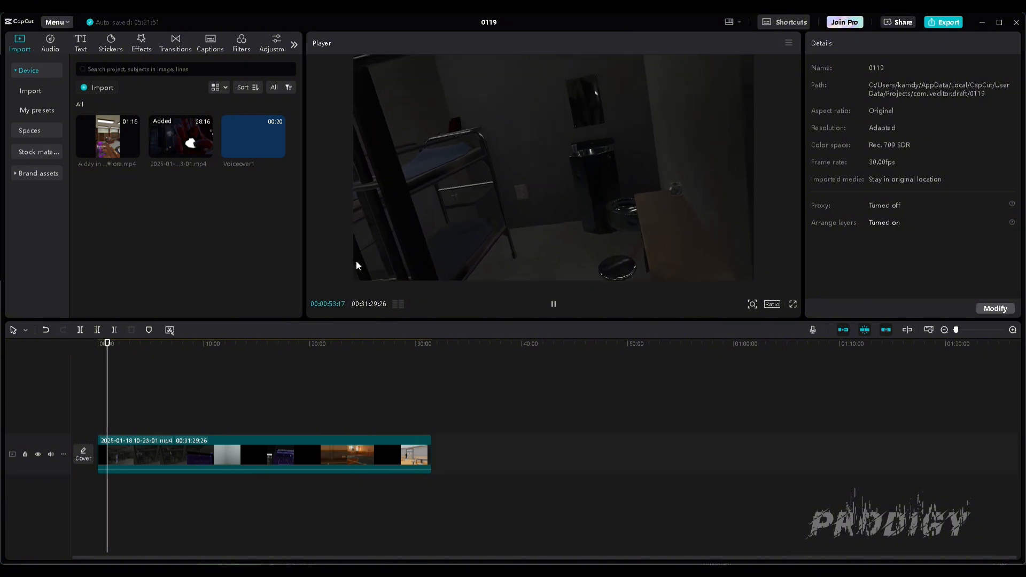
pyautogui.click(553, 304)
pyautogui.moveTo(106, 376); pyautogui.dragTo(107, 387)
pyautogui.click(114, 330)
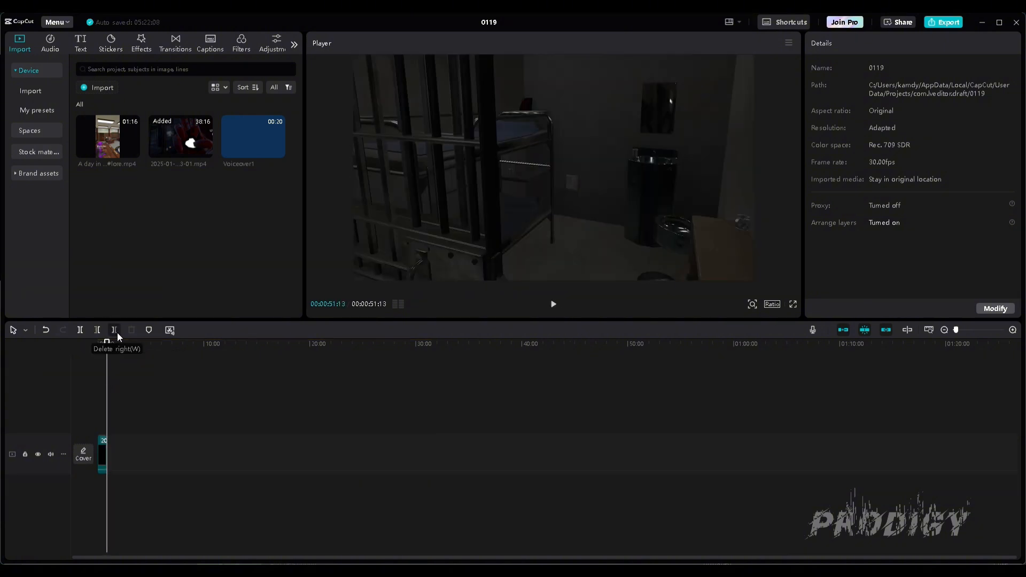
# - Trim about the first 3 seconds off the remaining jail-cell clip
pyautogui.moveTo(105, 414); pyautogui.dragTo(85, 417)
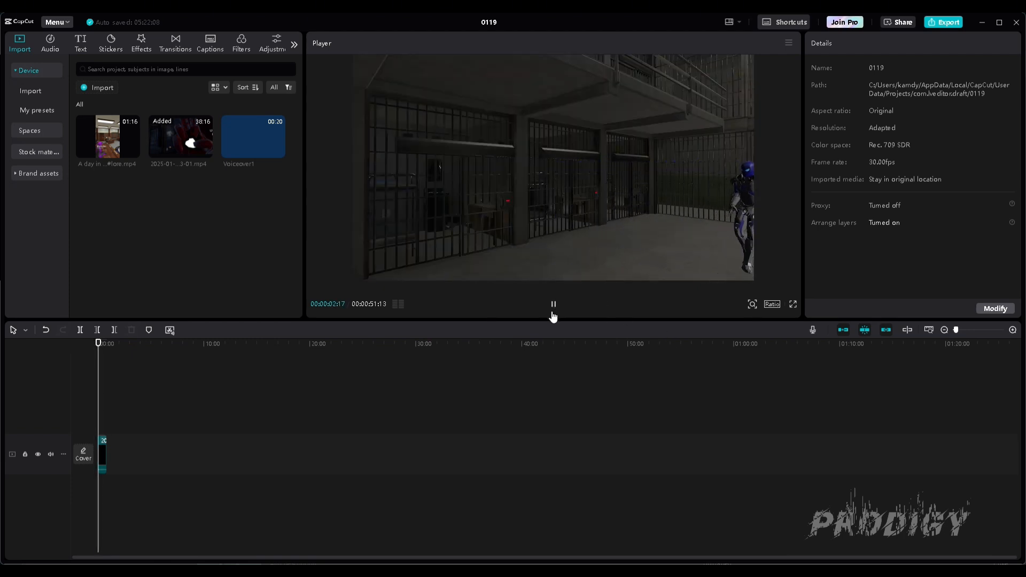
pyautogui.click(99, 329)
pyautogui.moveTo(965, 331); pyautogui.dragTo(958, 335)
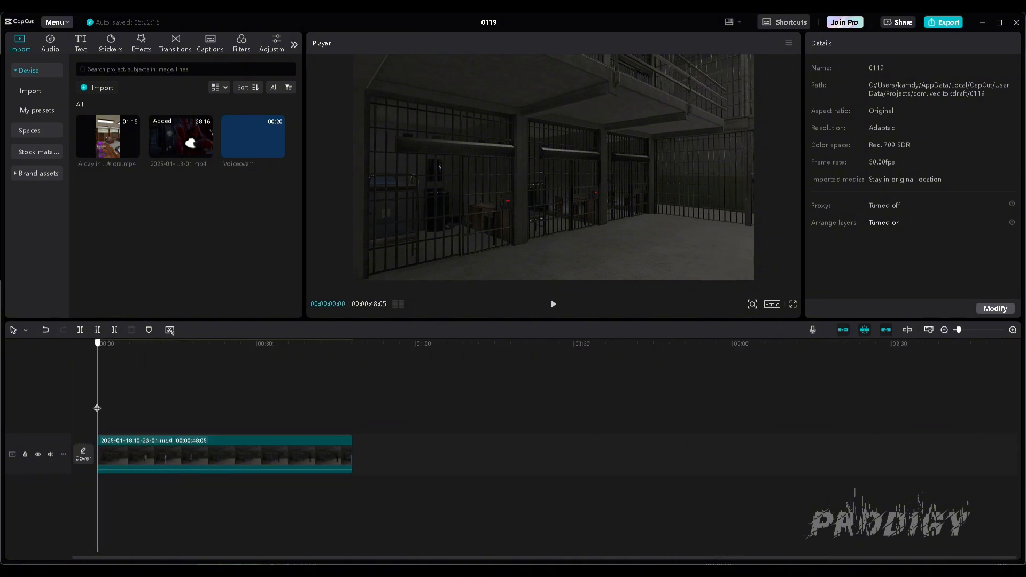
# - Split the jail-cell clip at about 00:00:11:04, while the white-and-blue character stands at the cells
pyautogui.moveTo(97, 408); pyautogui.dragTo(85, 461)
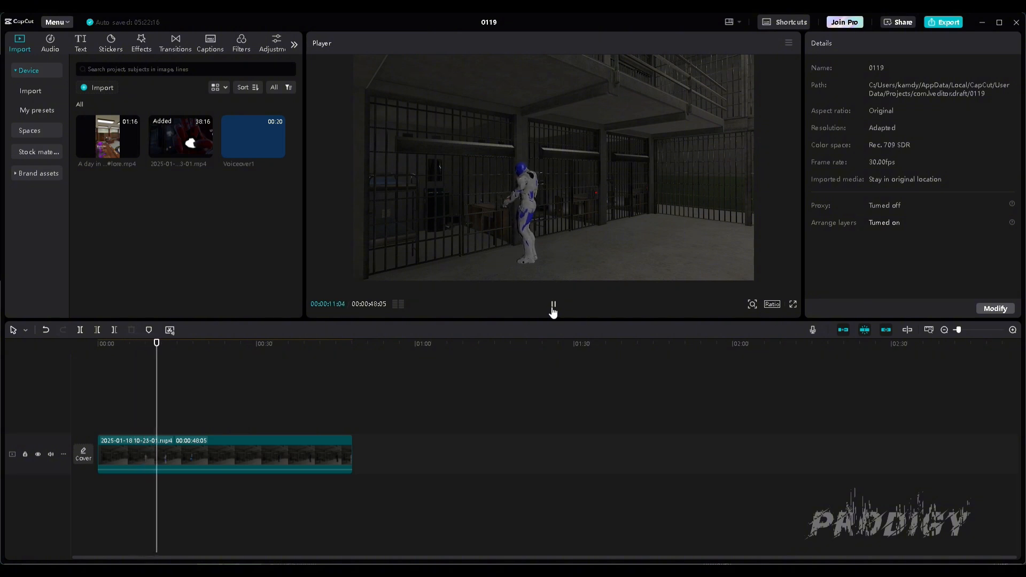
pyautogui.click(553, 308)
pyautogui.click(78, 331)
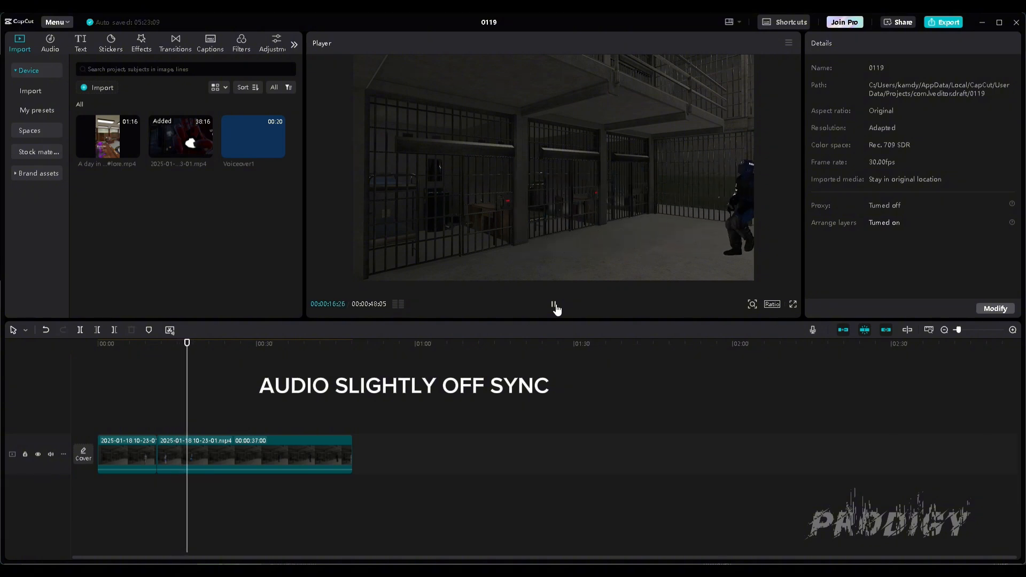
# - Remove the start of the second clip up to 00:00:26:07, just before the dark-suited character enters
pyautogui.press('l')
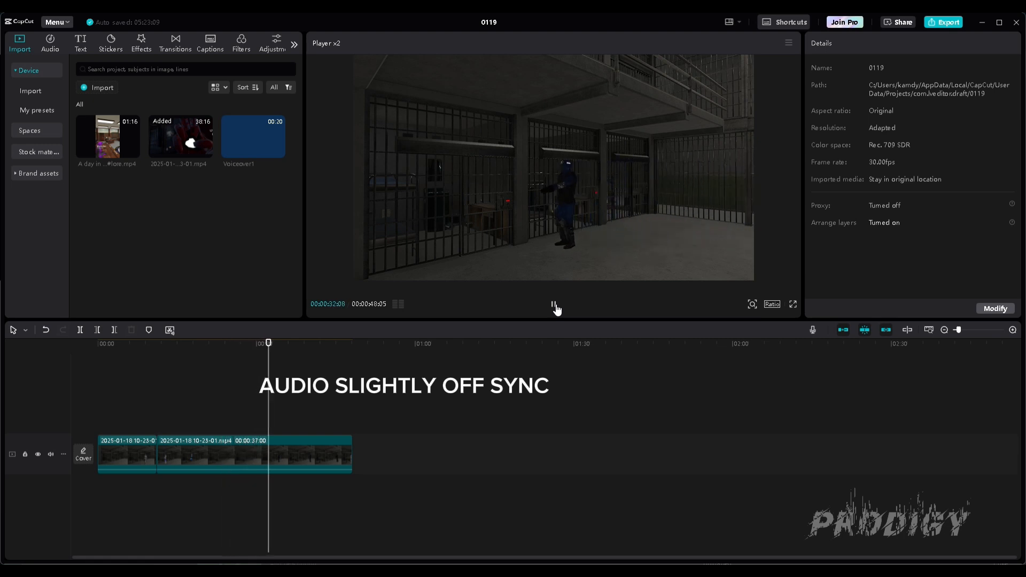
pyautogui.press('j')
pyautogui.press('j')
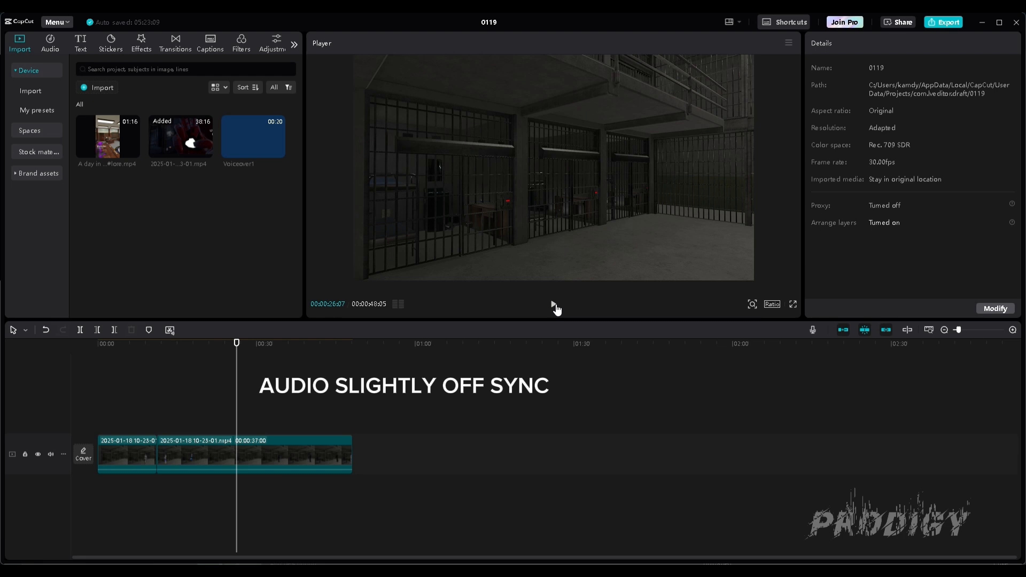
pyautogui.click(269, 453)
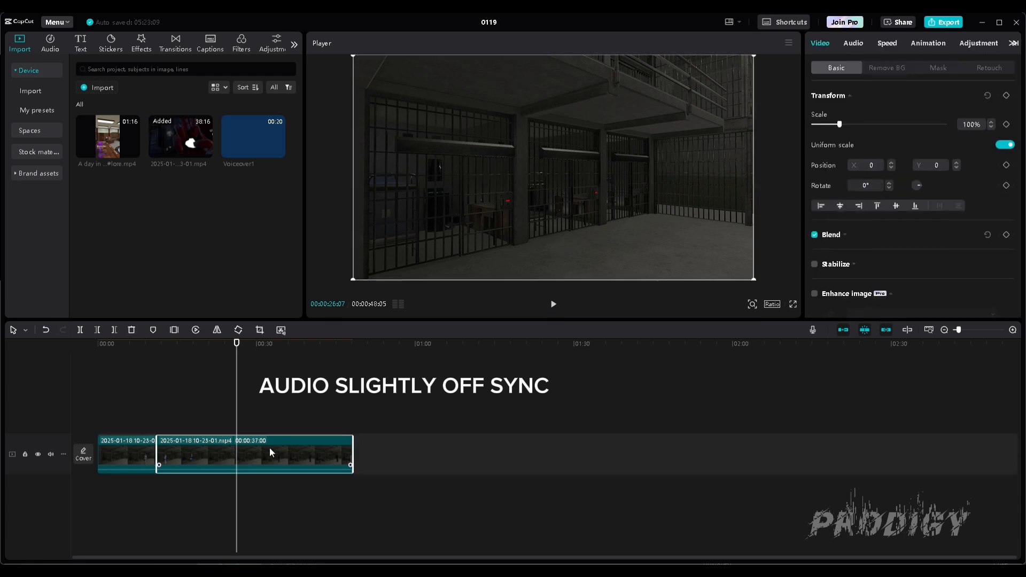
pyautogui.click(97, 329)
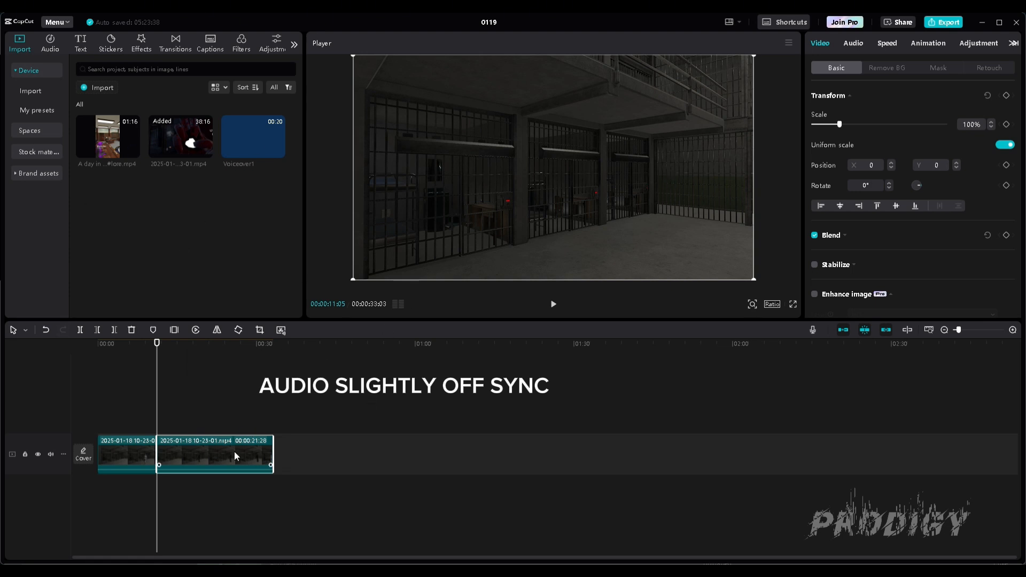
# - Place the second clip on a layer above the first, with both clips starting at 00:00:00:00
pyautogui.moveTo(234, 451); pyautogui.dragTo(97, 398)
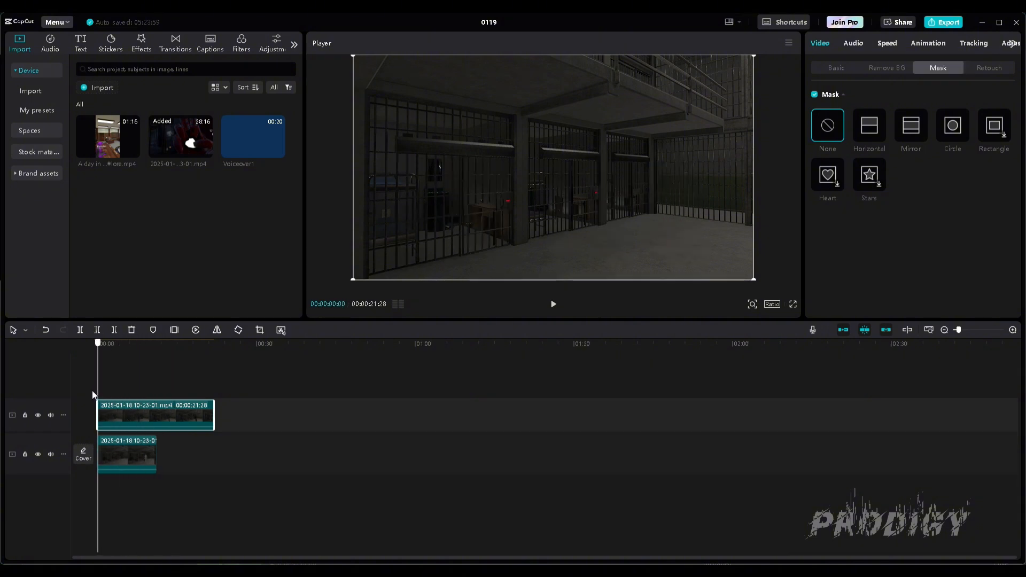
pyautogui.moveTo(160, 416); pyautogui.dragTo(215, 413)
pyautogui.click(103, 380)
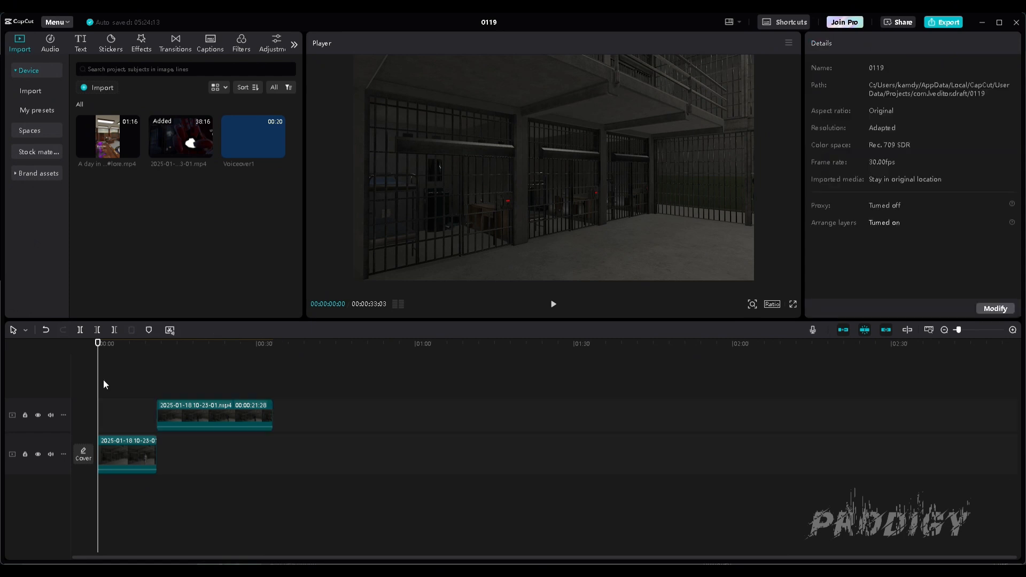
pyautogui.moveTo(99, 384)
pyautogui.mouseDown()
pyautogui.moveTo(119, 385)
pyautogui.moveTo(98, 387)
pyautogui.mouseUp()
pyautogui.moveTo(232, 406); pyautogui.dragTo(172, 405)
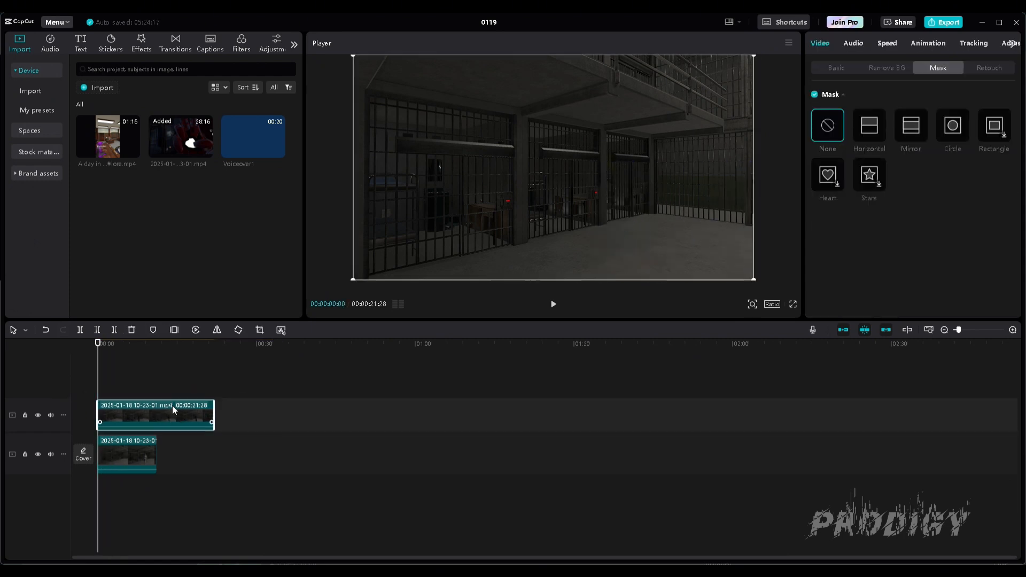
# - Apply a Horizontal mask to the upper clip, rotated 90° with its edge on the frame's right border at X 960, Y -59
pyautogui.moveTo(100, 379)
pyautogui.mouseDown()
pyautogui.moveTo(151, 380)
pyautogui.moveTo(98, 381)
pyautogui.mouseUp()
pyautogui.click(854, 130)
pyautogui.moveTo(553, 181); pyautogui.dragTo(816, 225)
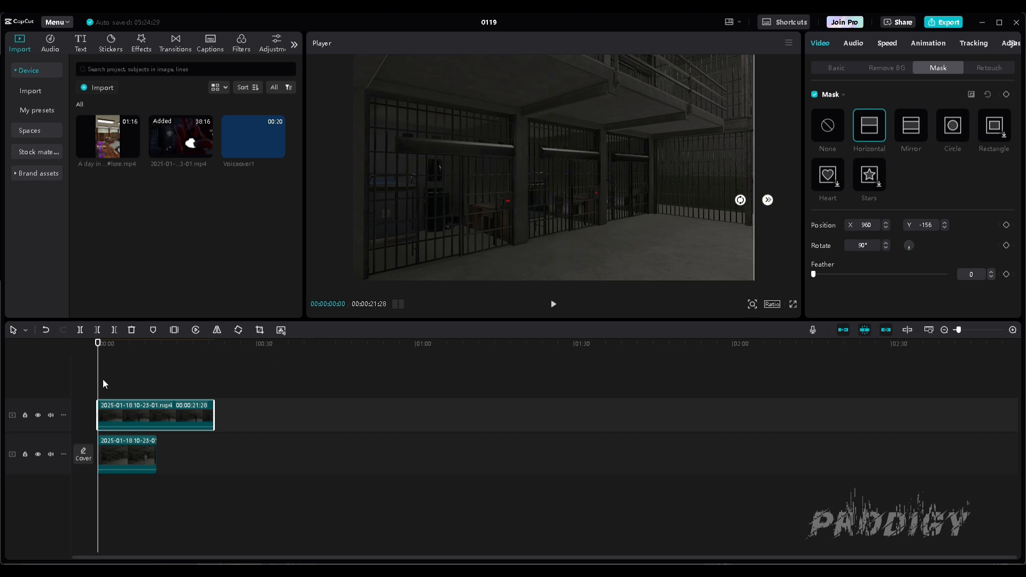
pyautogui.moveTo(103, 384); pyautogui.dragTo(78, 382)
pyautogui.click(132, 411)
pyautogui.moveTo(755, 233)
pyautogui.mouseDown()
pyautogui.moveTo(739, 223)
pyautogui.moveTo(754, 217)
pyautogui.moveTo(726, 211)
pyautogui.moveTo(754, 214)
pyautogui.mouseUp()
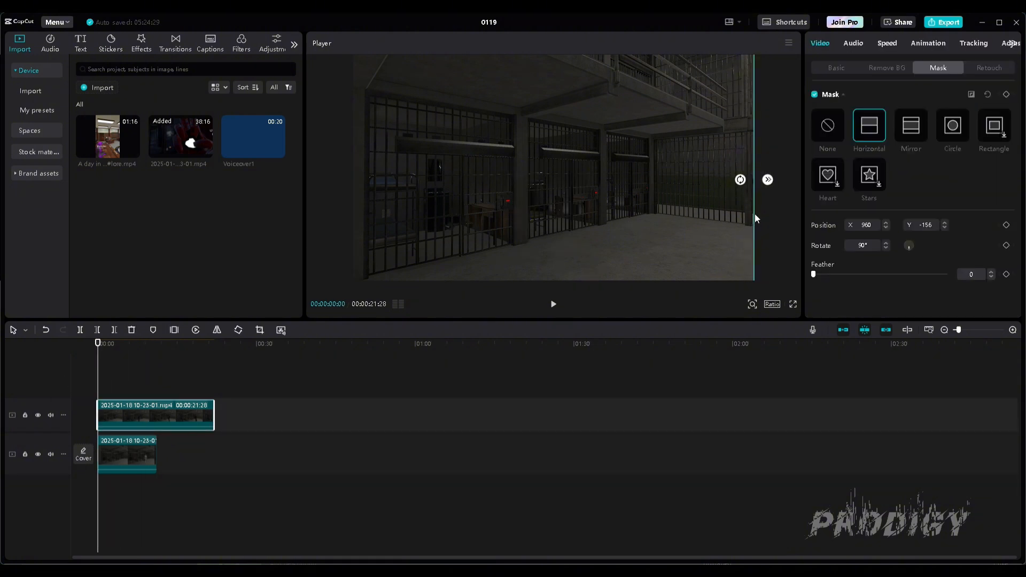
# - Try starting the upper clip at 00:00:03:19 and moving its mask edge inward to X 842, Y 15
pyautogui.click(553, 304)
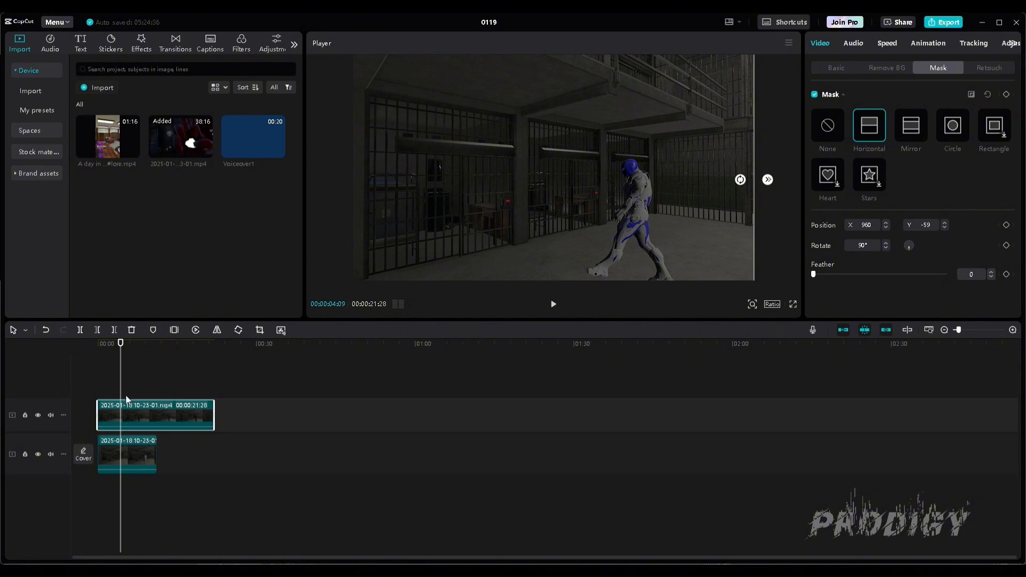
pyautogui.moveTo(120, 396)
pyautogui.mouseDown()
pyautogui.moveTo(167, 413)
pyautogui.moveTo(82, 388)
pyautogui.moveTo(115, 402)
pyautogui.mouseUp()
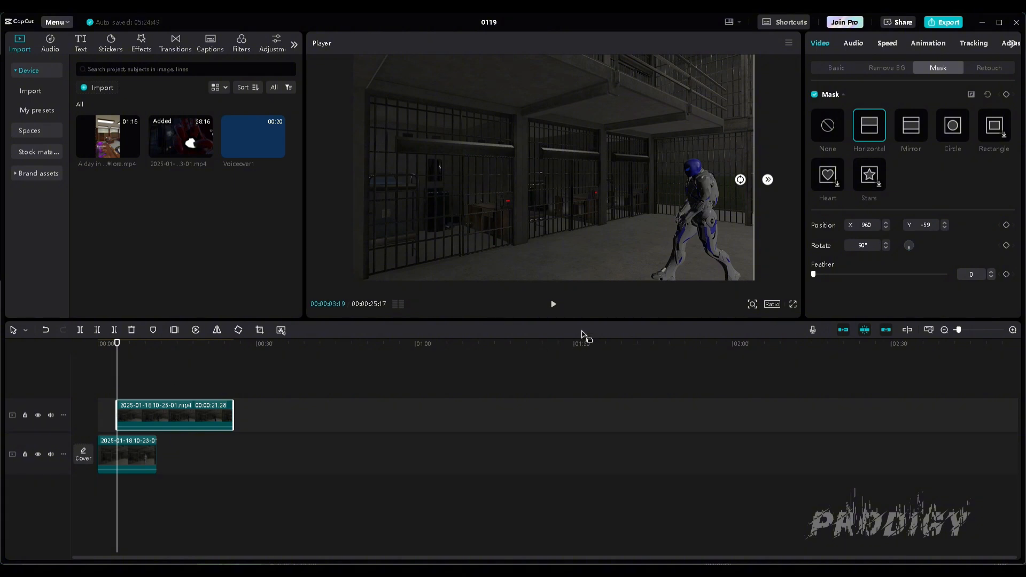
pyautogui.moveTo(741, 249)
pyautogui.mouseDown()
pyautogui.moveTo(536, 221)
pyautogui.moveTo(740, 230)
pyautogui.mouseUp()
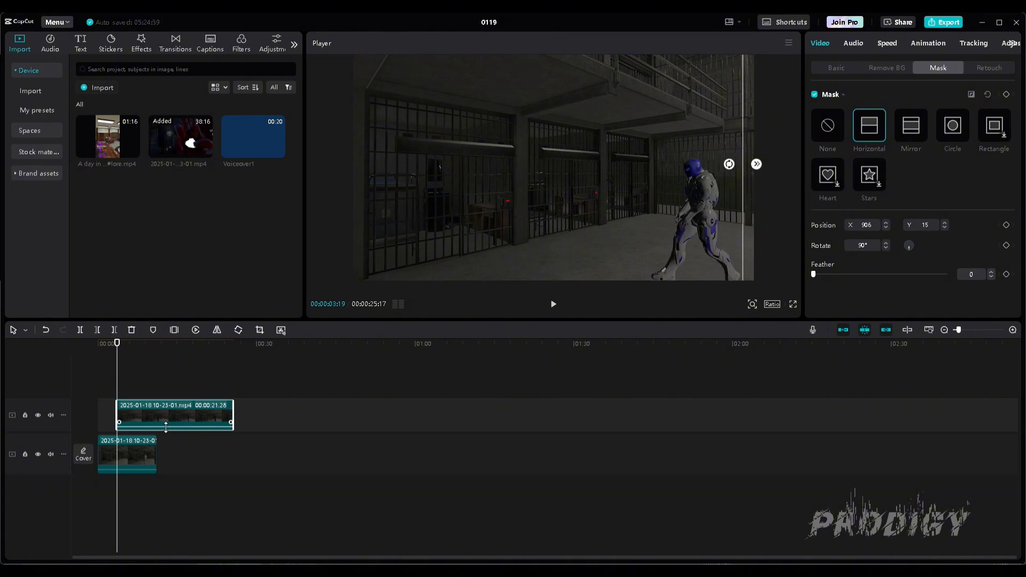
pyautogui.click(554, 304)
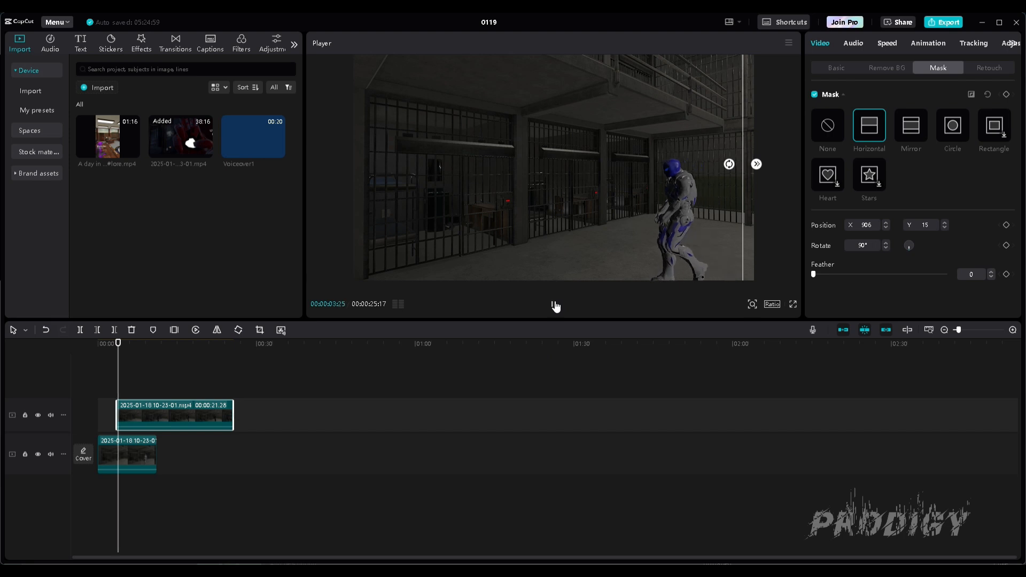
pyautogui.moveTo(734, 215); pyautogui.dragTo(720, 219)
# - Move the upper clip to start at 00:00:02:09 and play both characters' entrances to check the timing
pyautogui.moveTo(172, 415); pyautogui.dragTo(104, 391)
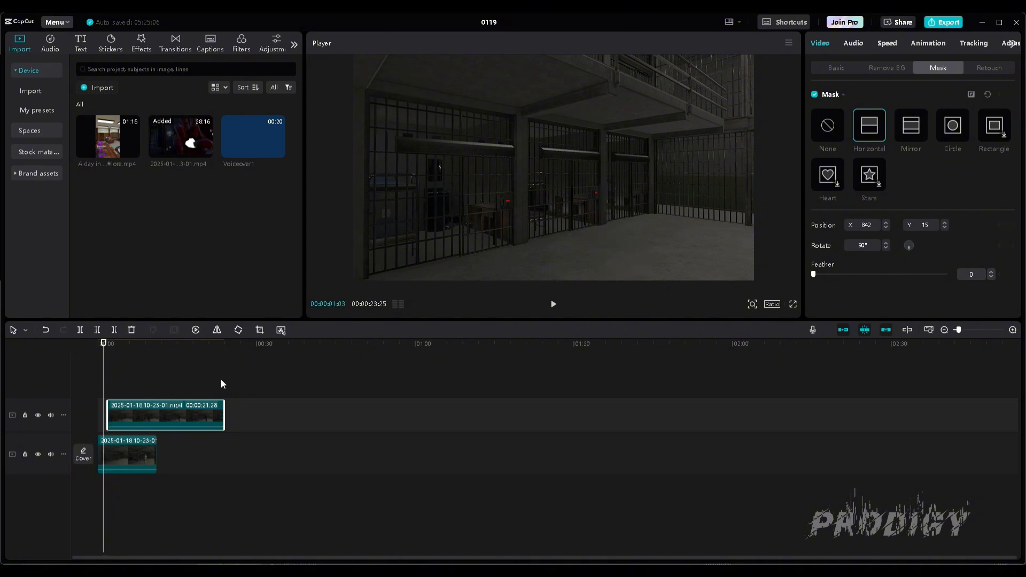
pyautogui.click(555, 313)
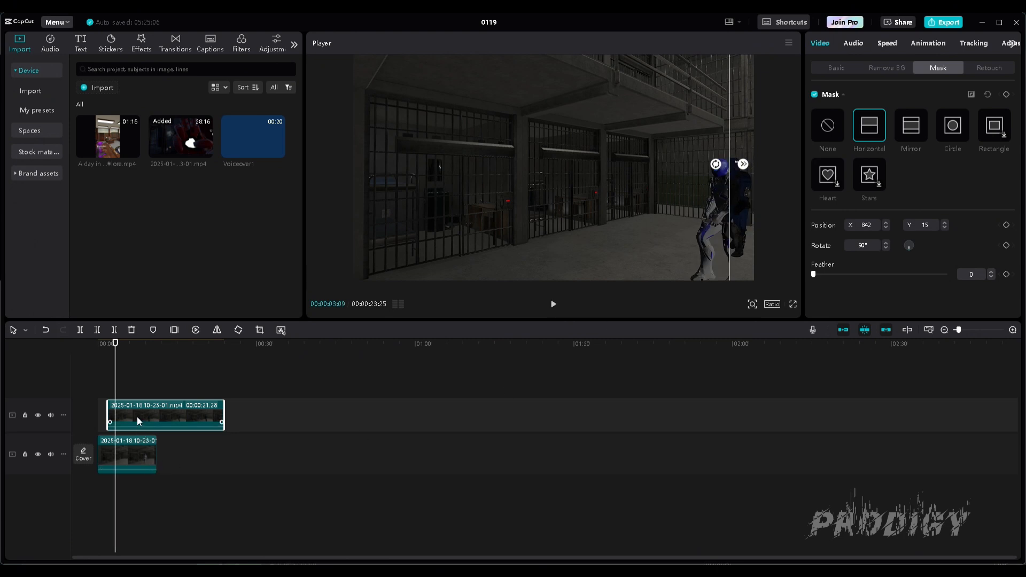
pyautogui.moveTo(139, 415); pyautogui.dragTo(141, 416)
pyautogui.press('Home')
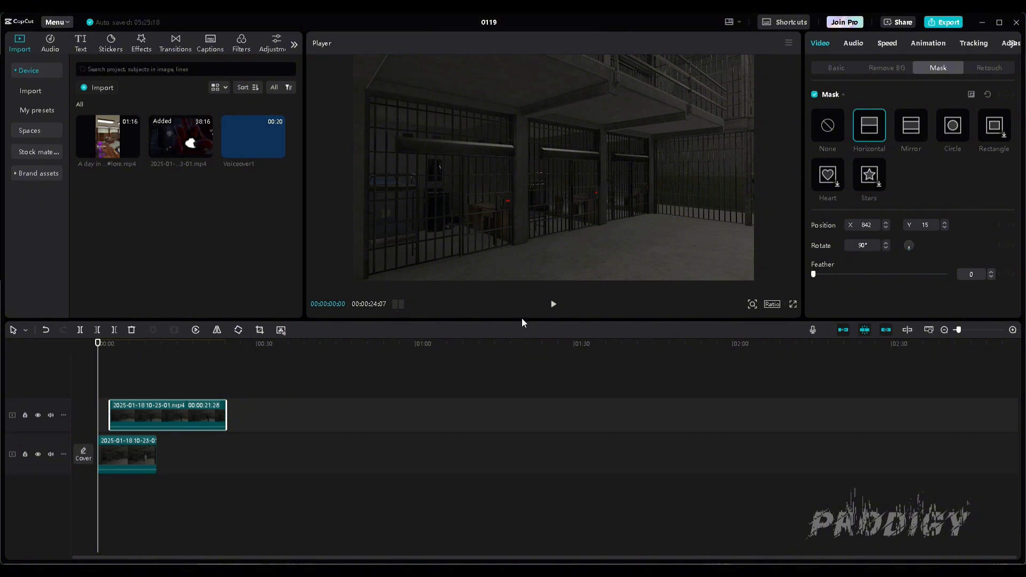
pyautogui.click(554, 305)
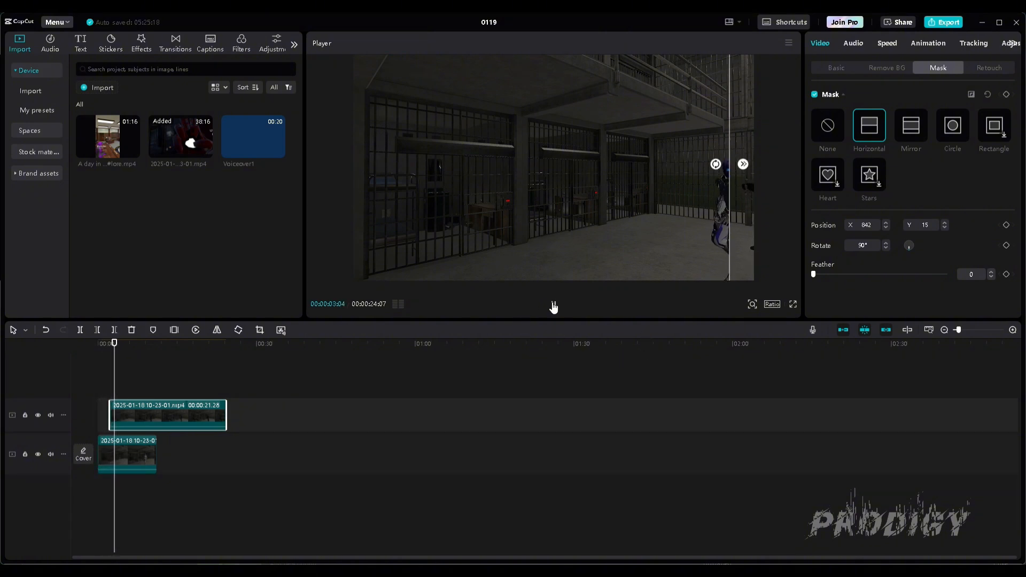
pyautogui.click(554, 306)
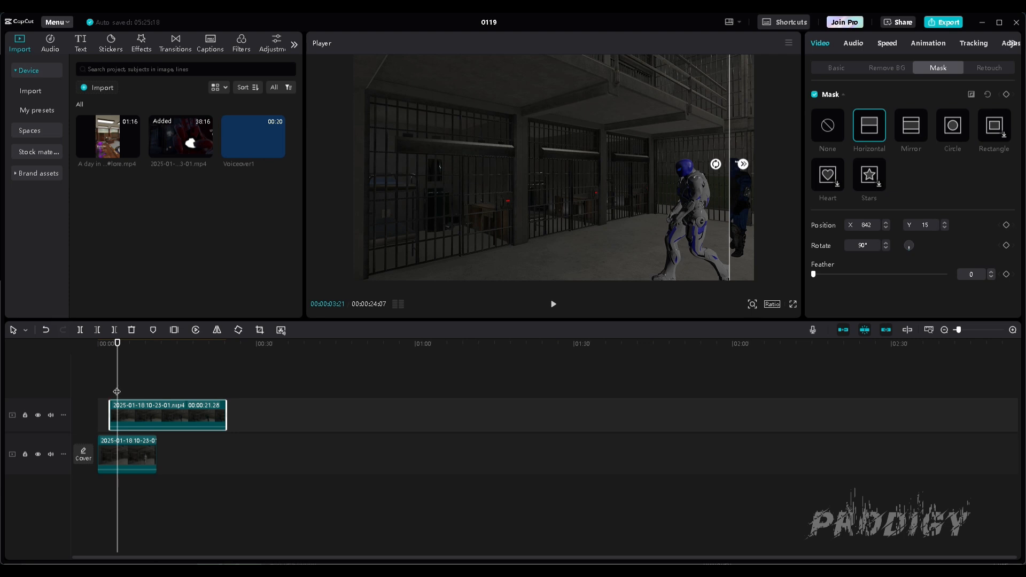
# - Set the mask to X 960, Y -41 at the upper clip's start and add a mask keyframe there
pyautogui.moveTo(116, 392); pyautogui.dragTo(109, 391)
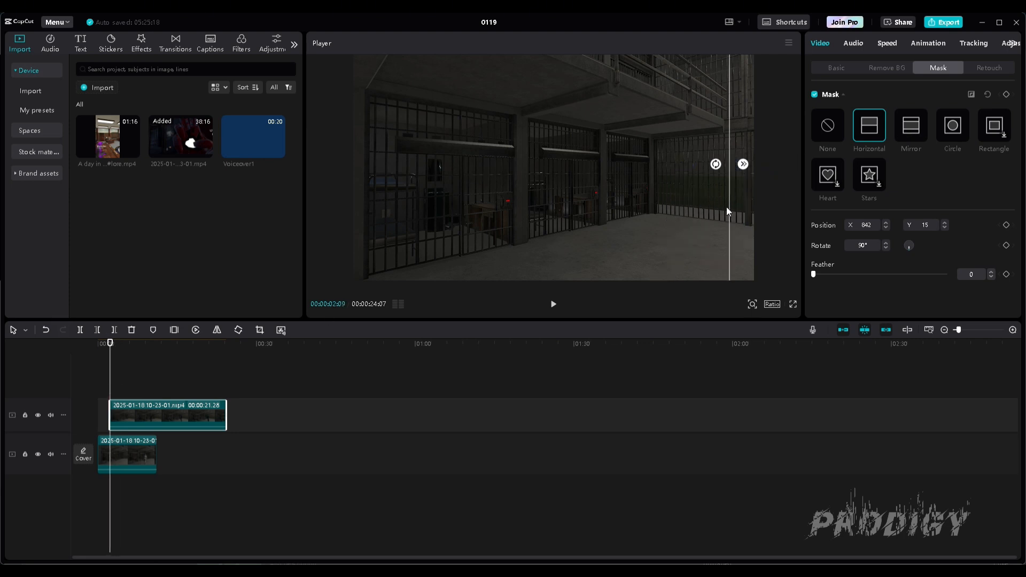
pyautogui.moveTo(727, 210); pyautogui.dragTo(794, 223)
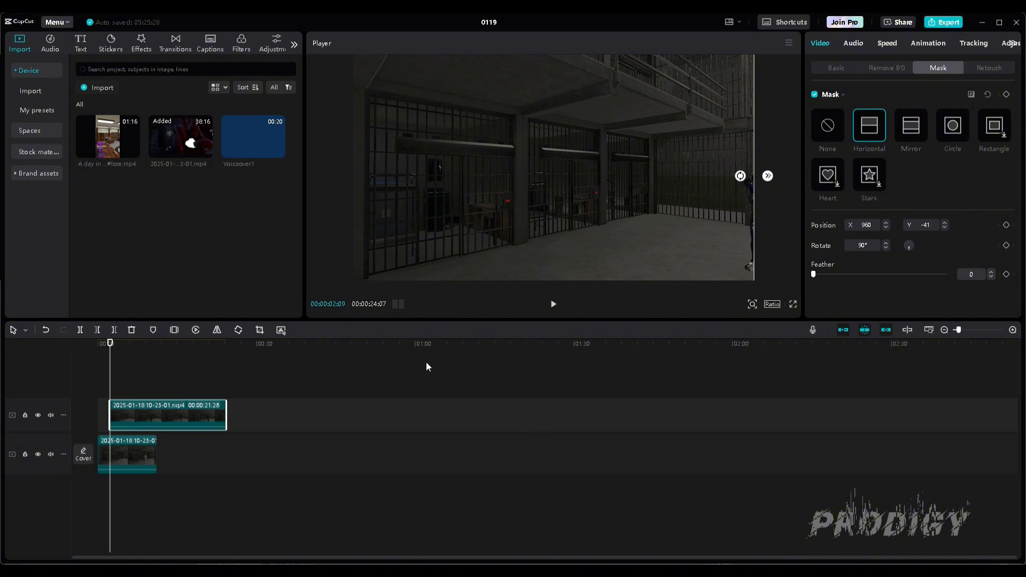
pyautogui.click(1006, 94)
# - Keyframe the mask position at 00:00:04:05 to X 573, Y 0, placing its edge between the two characters
pyautogui.click(553, 310)
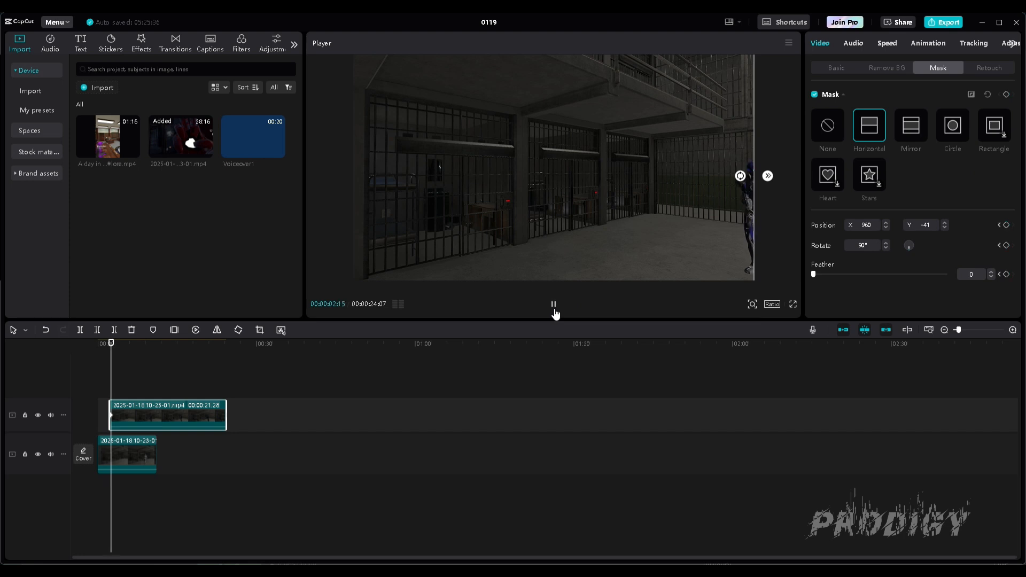
pyautogui.click(554, 308)
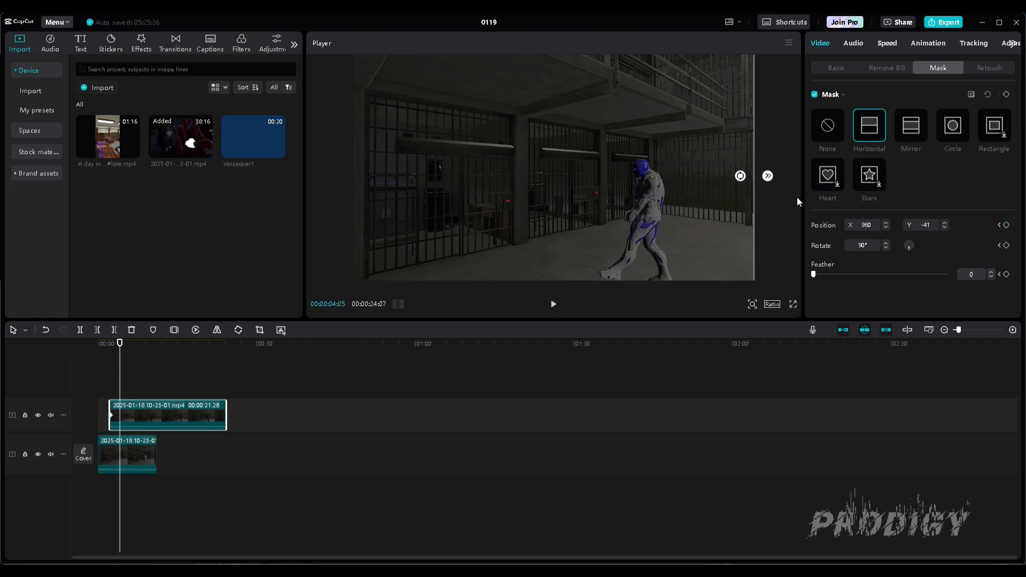
pyautogui.moveTo(755, 227); pyautogui.dragTo(677, 220)
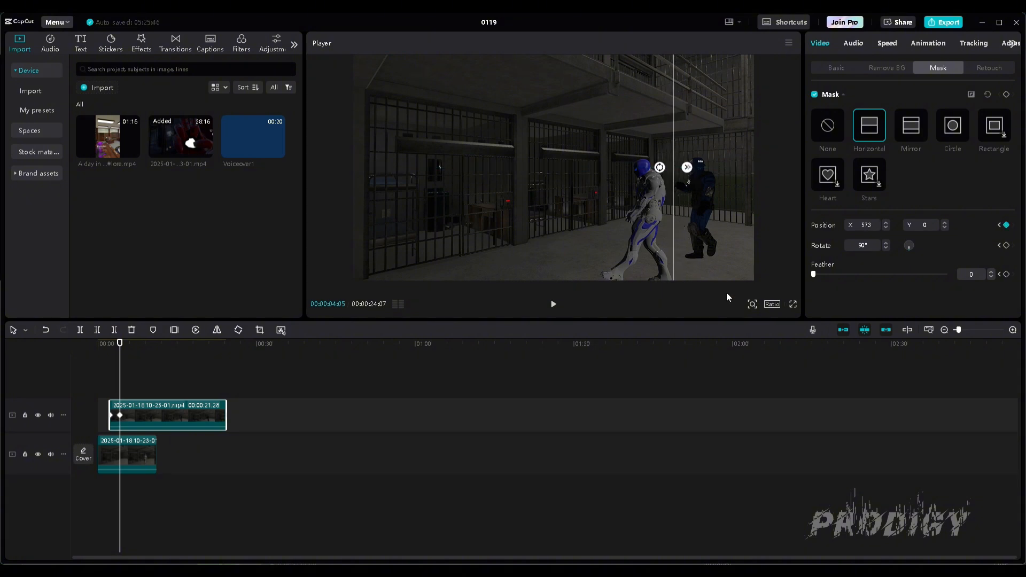
# - Keyframe the mask position to X 212, Y 38 at 00:00:05:07 and X 41, Y 56 at 00:00:06:14
pyautogui.click(553, 304)
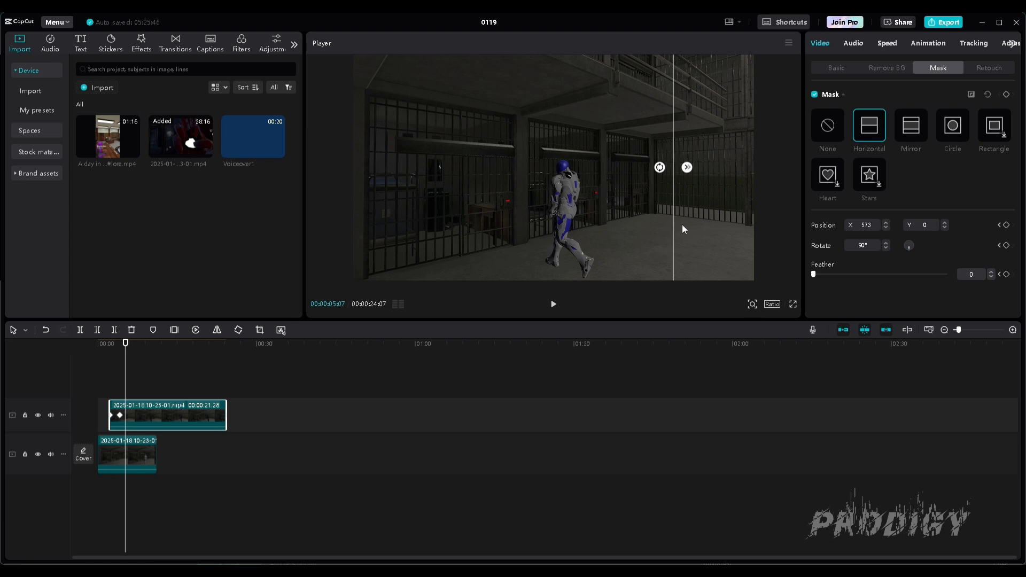
pyautogui.moveTo(672, 227); pyautogui.dragTo(597, 220)
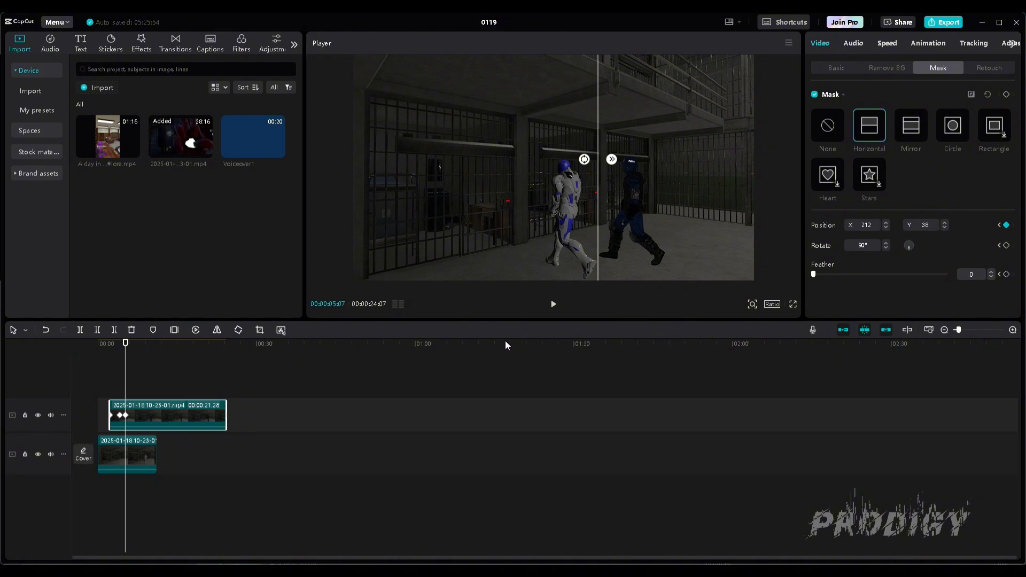
pyautogui.click(553, 304)
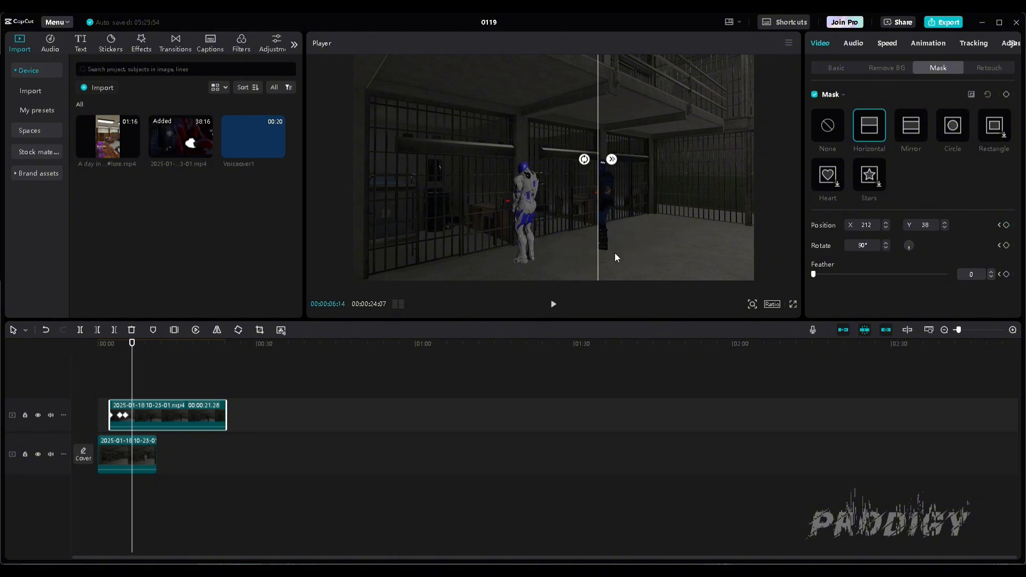
pyautogui.moveTo(615, 252); pyautogui.dragTo(561, 251)
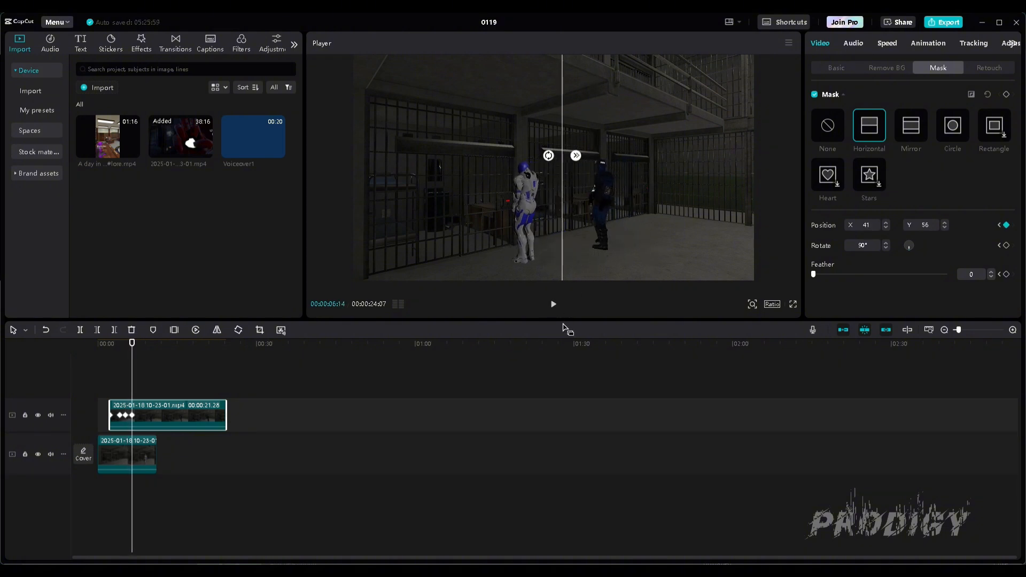
# - Keyframe the mask position at 00:00:08:20 to X -67, Y 61, keeping its edge between the two characters
pyautogui.click(554, 303)
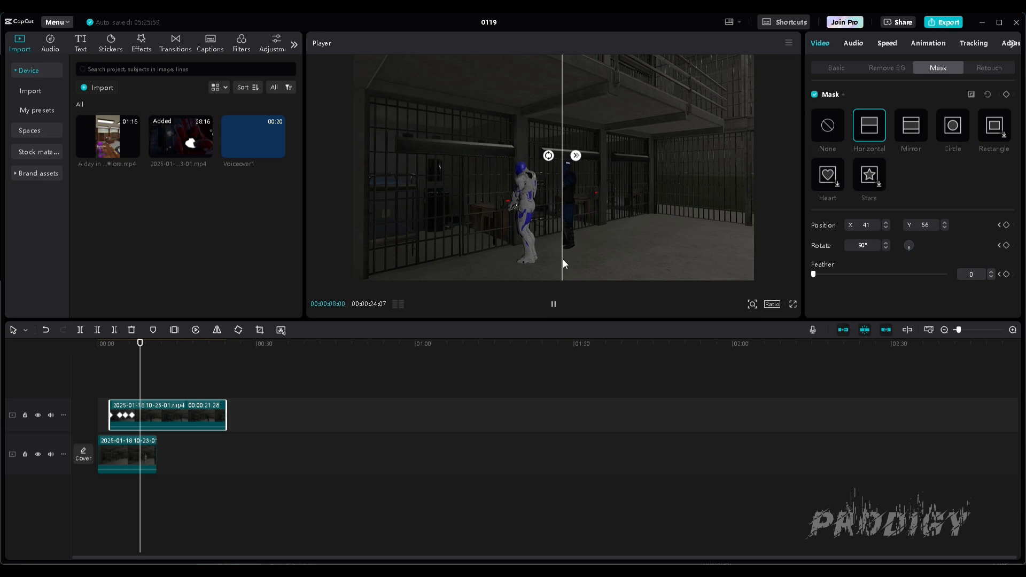
pyautogui.click(553, 304)
pyautogui.moveTo(557, 258); pyautogui.dragTo(535, 259)
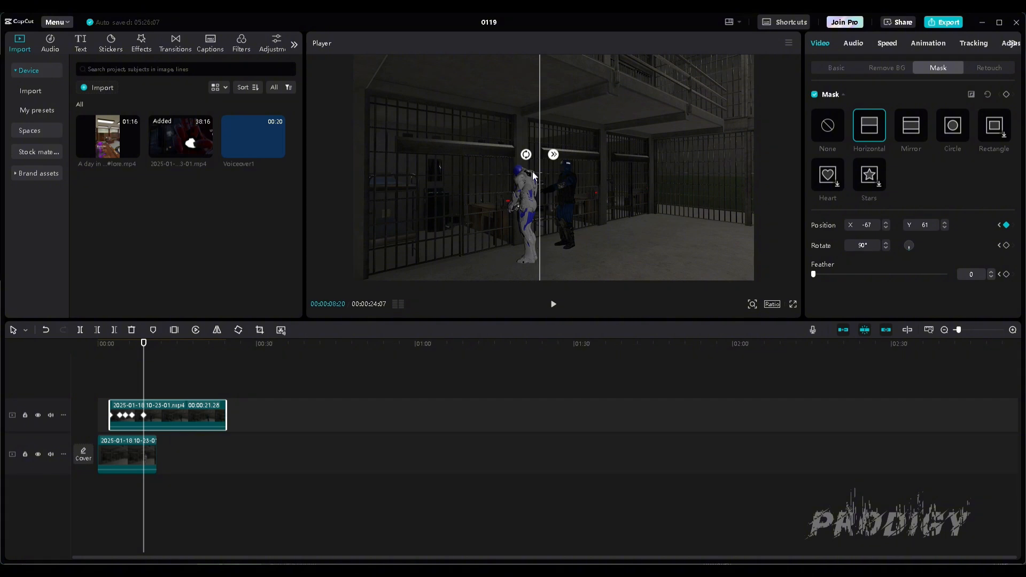
# - Add a freeze frame to the lower clip at 00:00:11:05 and extend it to the upper clip's end
pyautogui.click(554, 305)
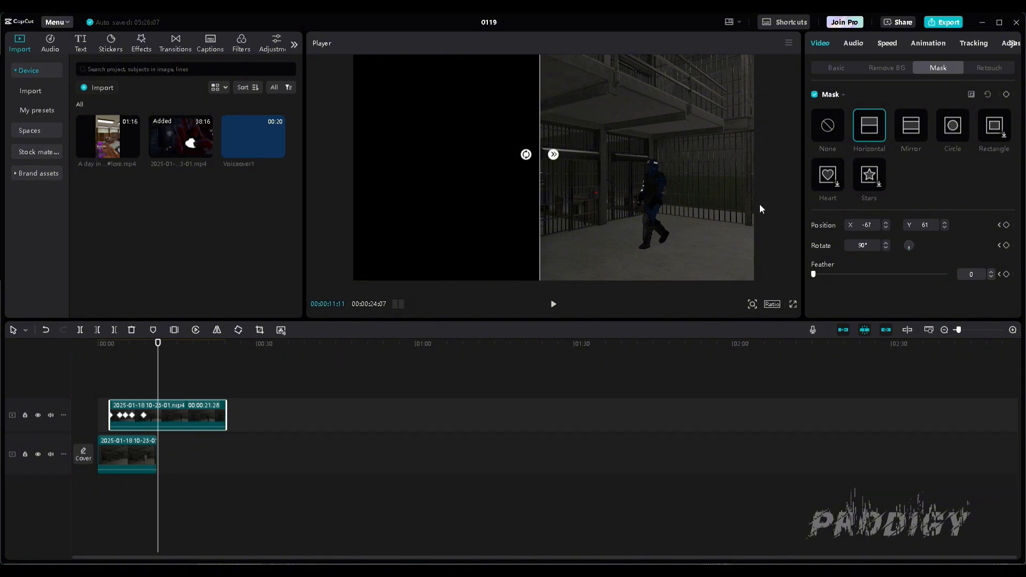
pyautogui.moveTo(158, 395)
pyautogui.mouseDown()
pyautogui.moveTo(199, 396)
pyautogui.moveTo(155, 393)
pyautogui.mouseUp()
pyautogui.click(134, 466)
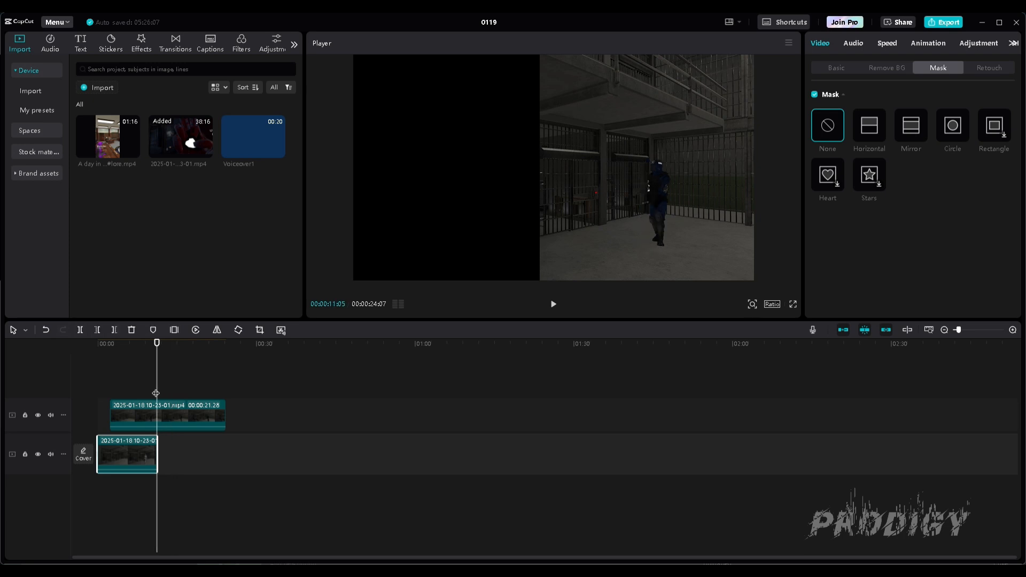
pyautogui.click(174, 330)
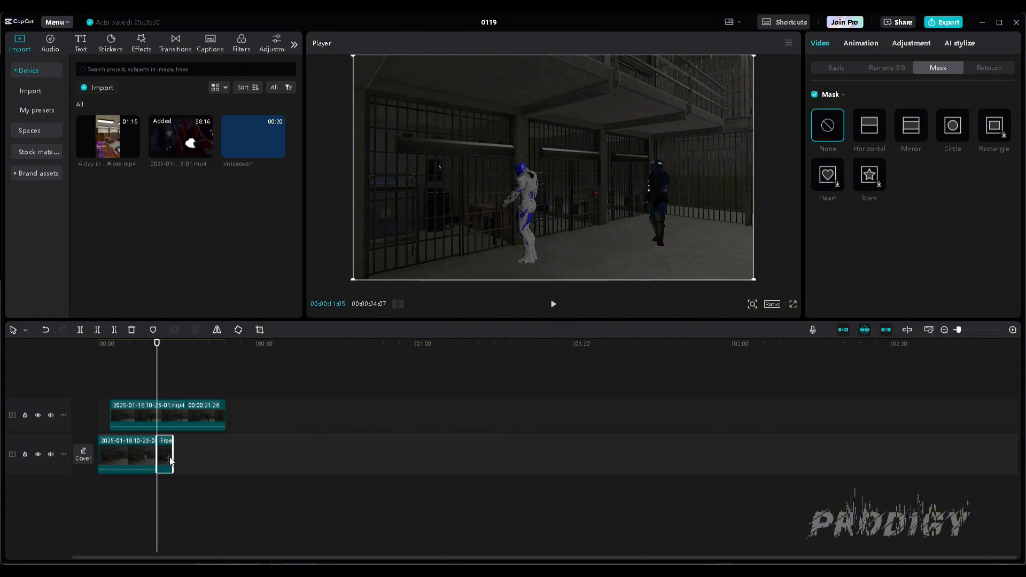
pyautogui.moveTo(172, 456); pyautogui.dragTo(226, 455)
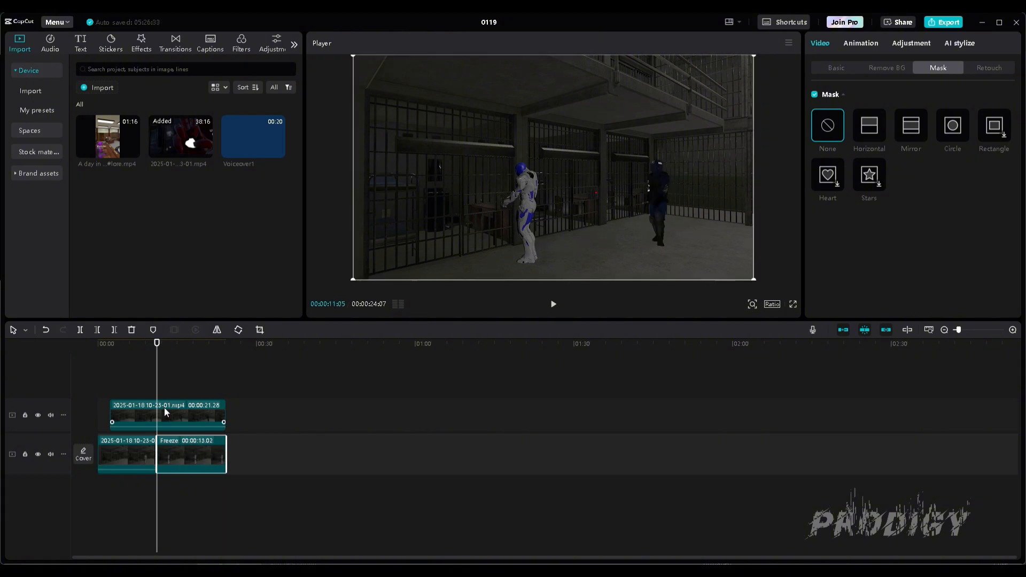
# - Split both tracks at 00:00:12:16, just after the dark character raises his weapon, and delete the remaining segments
pyautogui.click(553, 304)
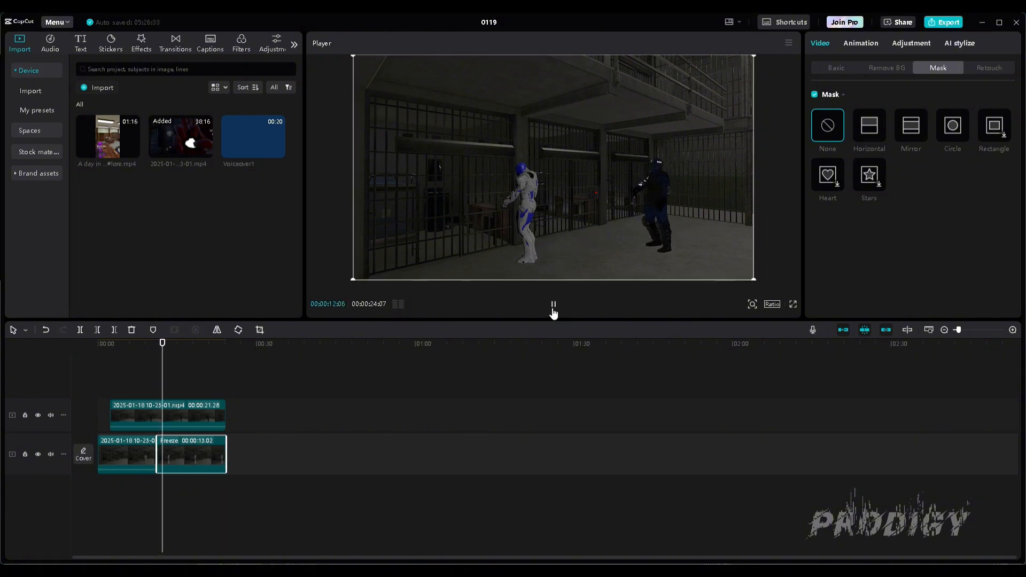
pyautogui.moveTo(165, 386)
pyautogui.mouseDown()
pyautogui.moveTo(101, 387)
pyautogui.moveTo(188, 391)
pyautogui.moveTo(131, 401)
pyautogui.moveTo(181, 399)
pyautogui.moveTo(160, 398)
pyautogui.moveTo(170, 398)
pyautogui.mouseUp()
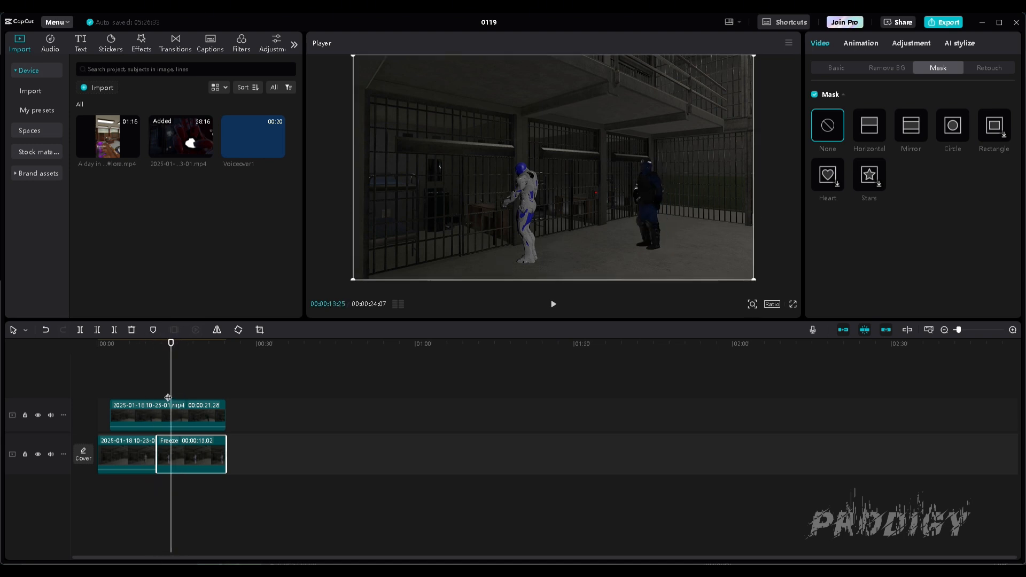
pyautogui.moveTo(168, 398); pyautogui.dragTo(153, 397)
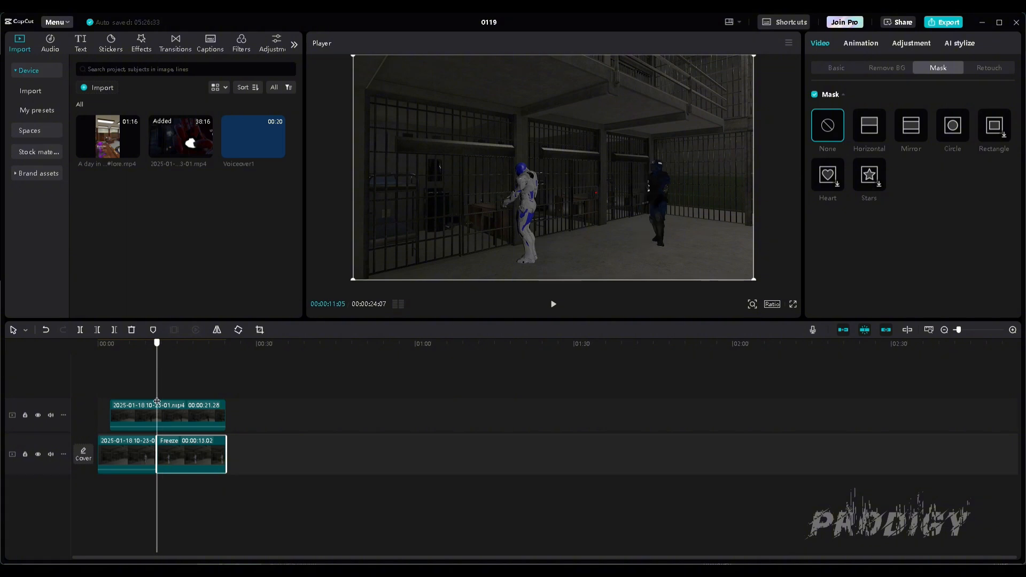
pyautogui.click(552, 307)
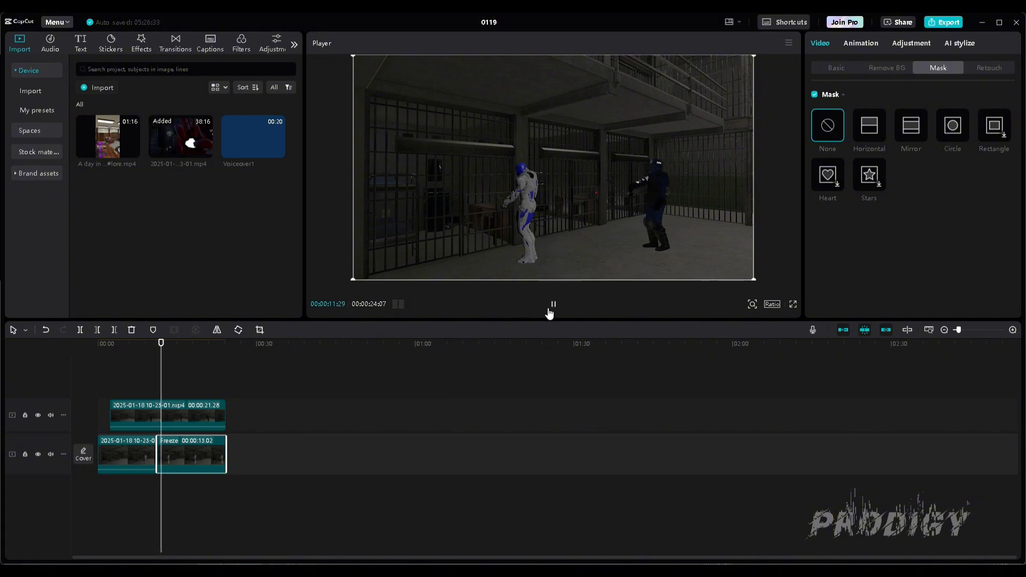
pyautogui.click(552, 307)
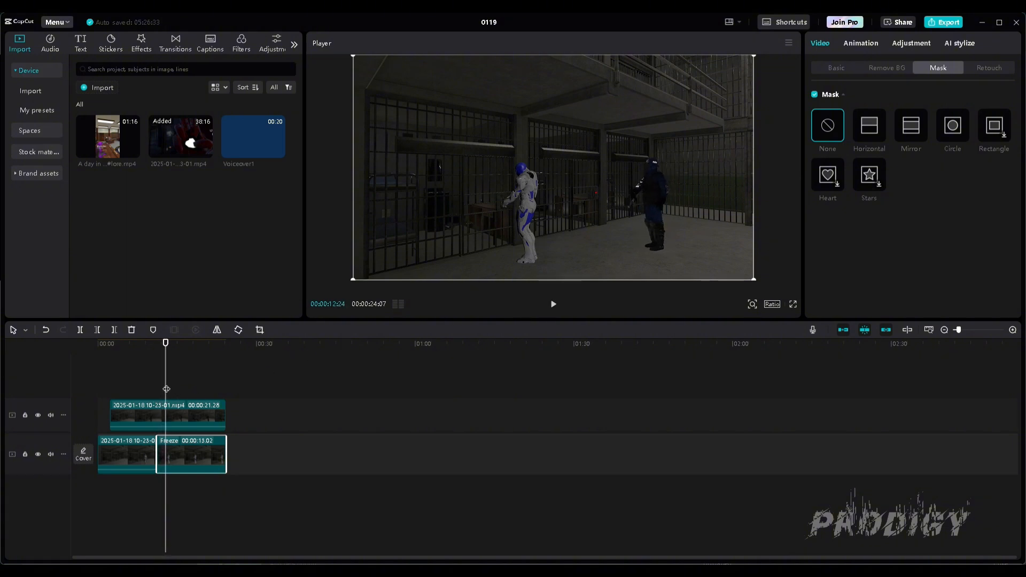
pyautogui.moveTo(166, 389)
pyautogui.mouseDown()
pyautogui.moveTo(208, 379)
pyautogui.moveTo(164, 385)
pyautogui.mouseUp()
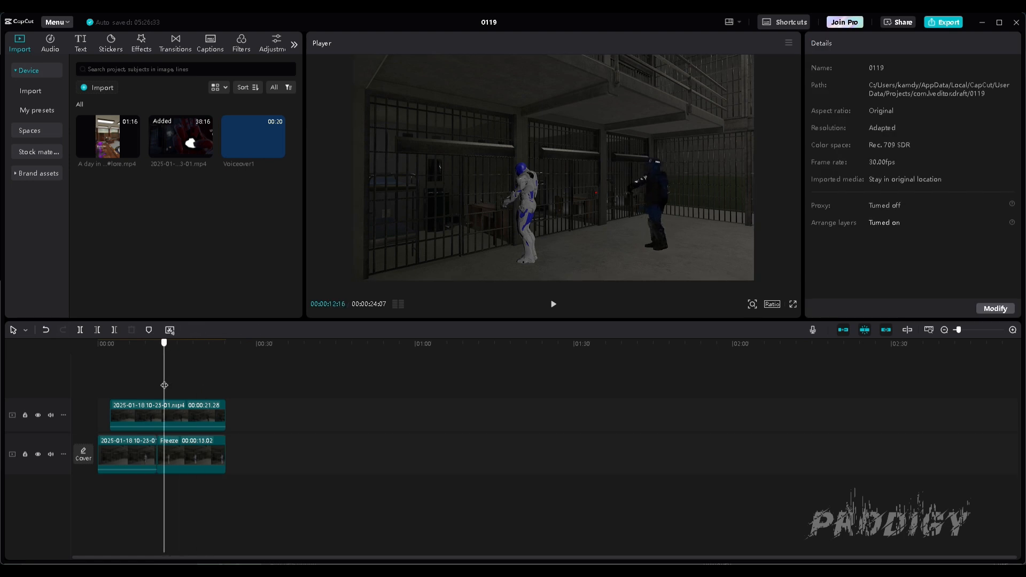
pyautogui.hotkey('ctrl', 'b')
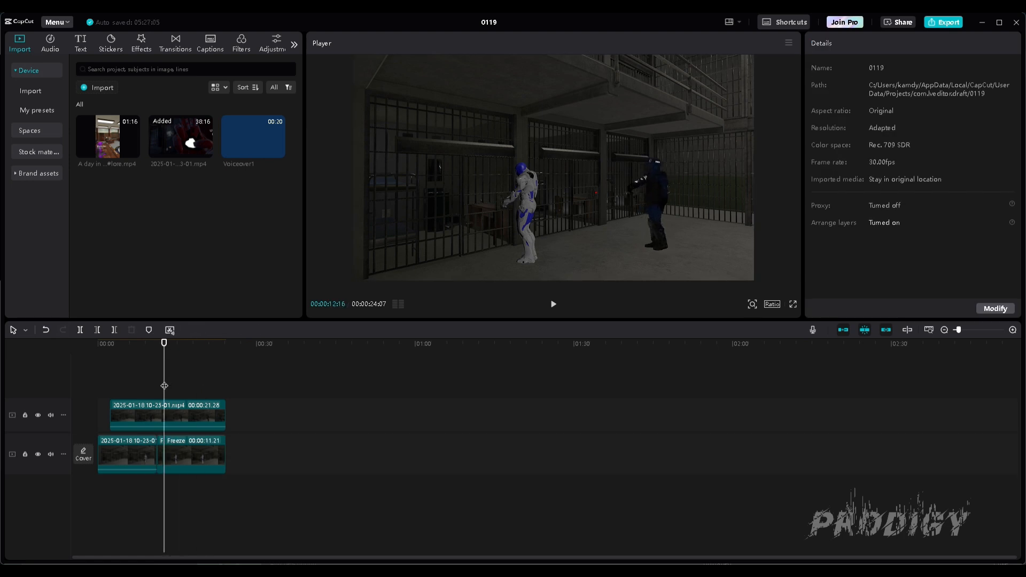
pyautogui.moveTo(171, 379); pyautogui.dragTo(199, 453)
pyautogui.hotkey('ctrl', 'b')
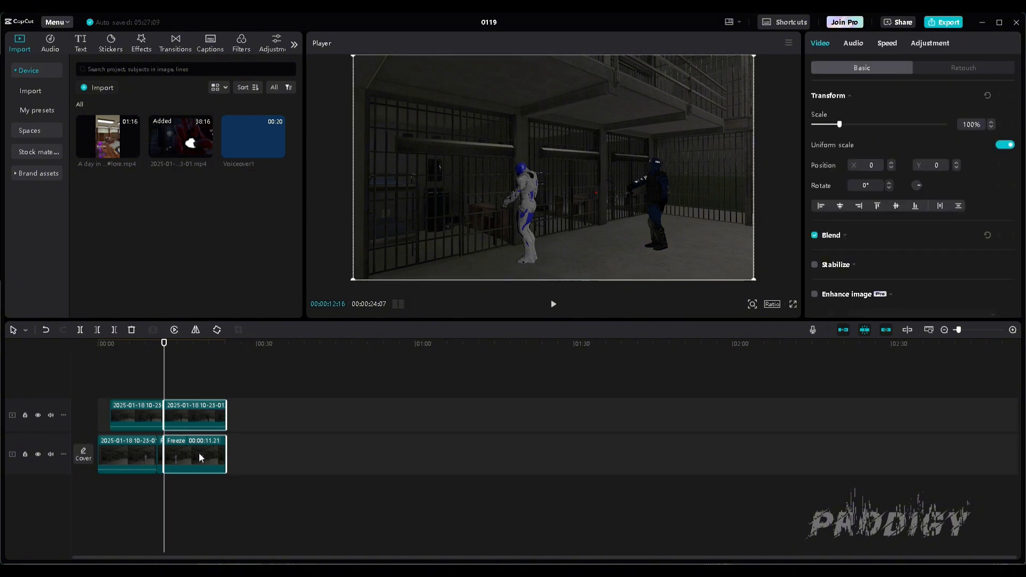
pyautogui.press('Delete')
# - Play the trimmed scene from the beginning and examine both characters' entrances against the upper clip's mask edge
pyautogui.moveTo(163, 392); pyautogui.dragTo(75, 395)
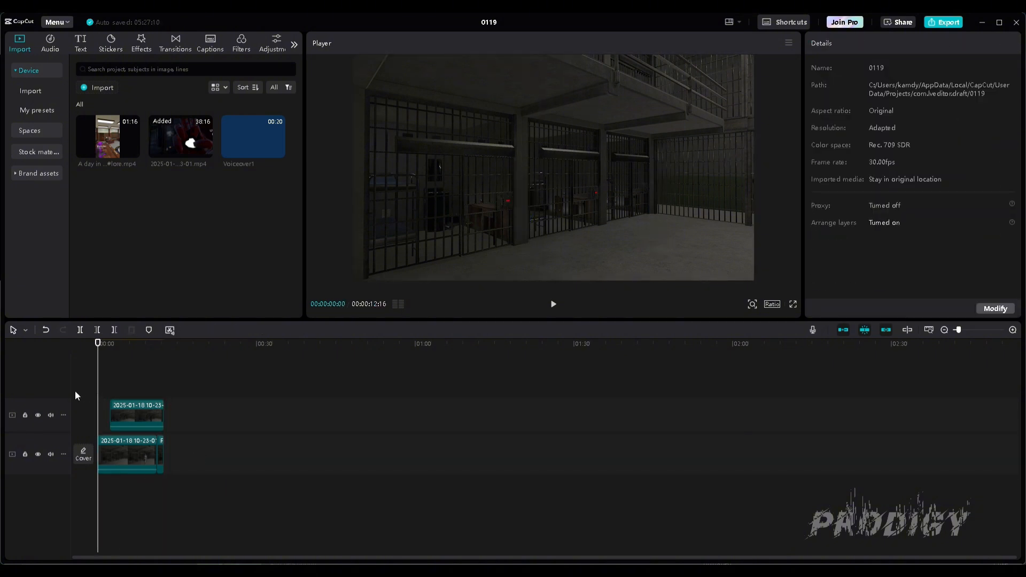
pyautogui.click(551, 305)
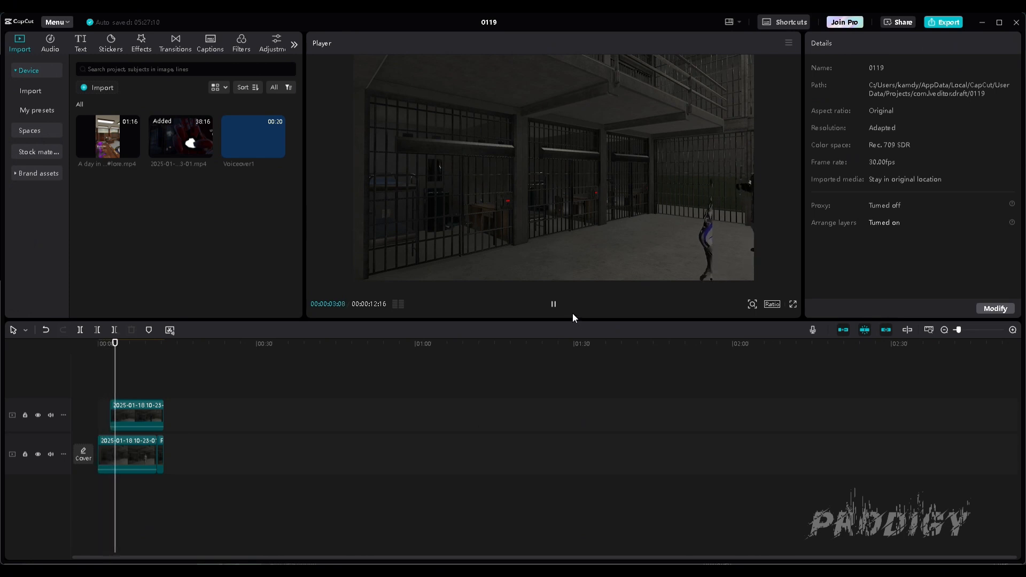
pyautogui.click(553, 304)
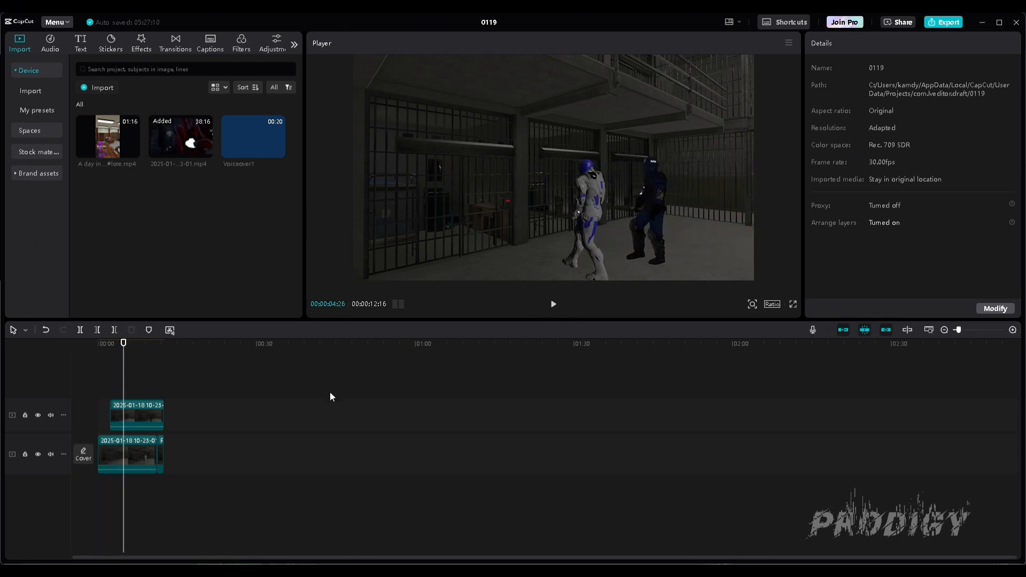
pyautogui.moveTo(119, 395); pyautogui.dragTo(98, 395)
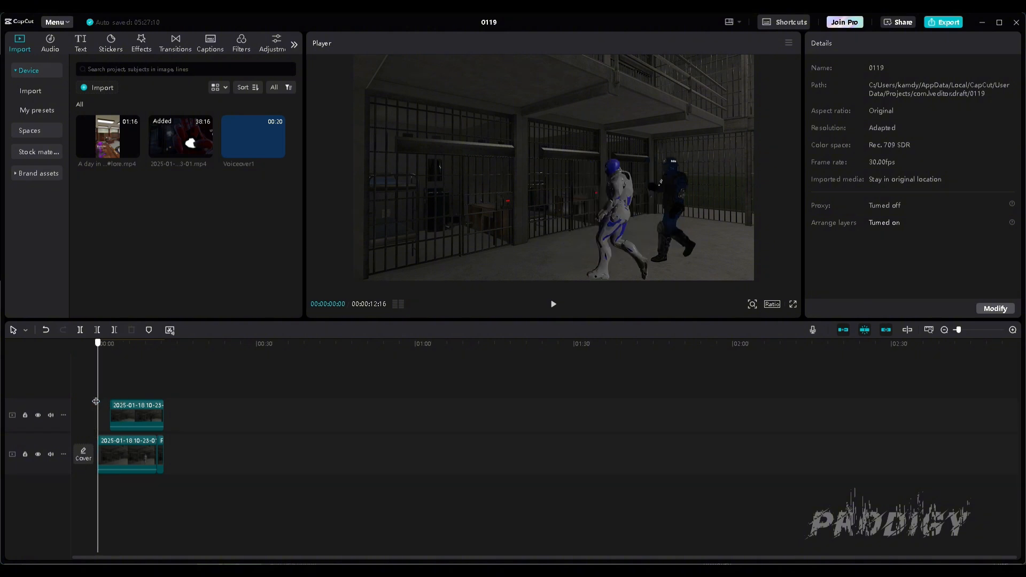
pyautogui.click(553, 304)
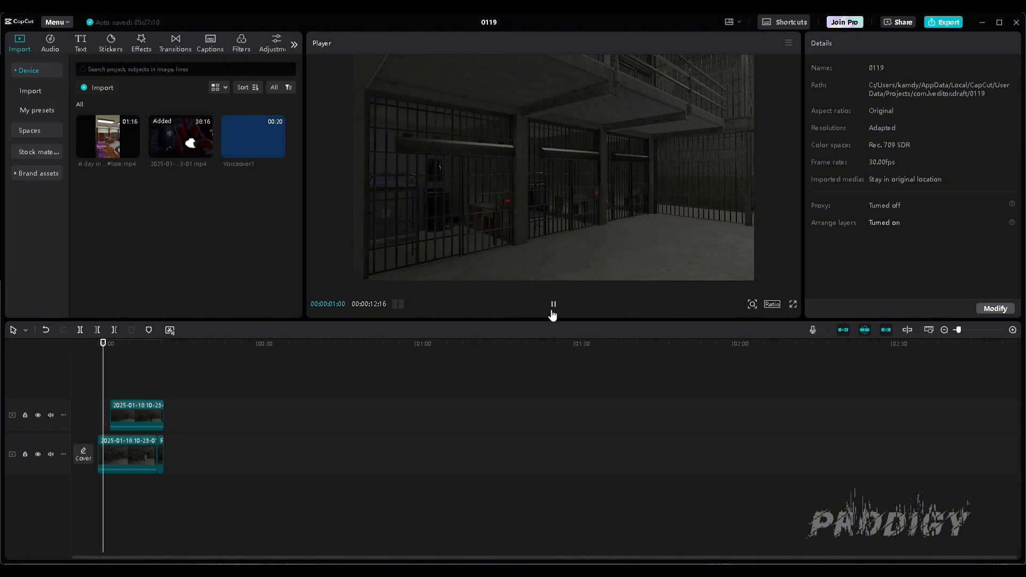
pyautogui.click(122, 443)
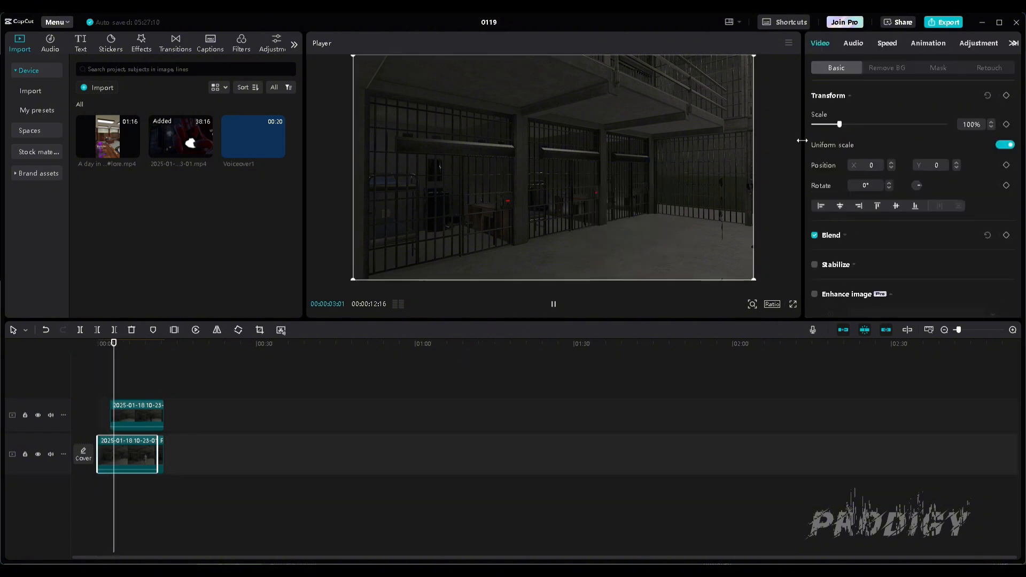
pyautogui.click(937, 67)
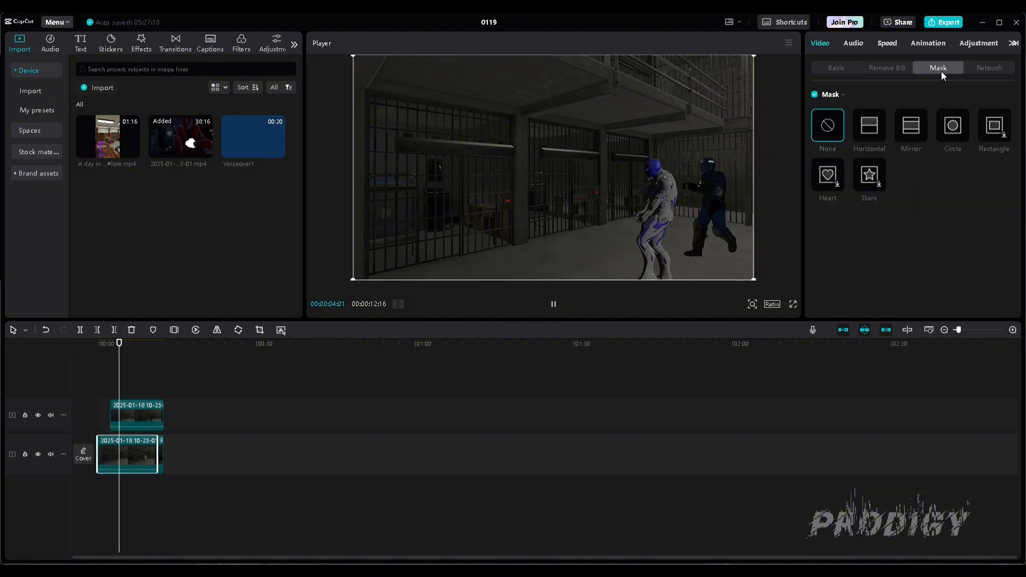
pyautogui.click(145, 408)
pyautogui.moveTo(131, 383); pyautogui.dragTo(109, 389)
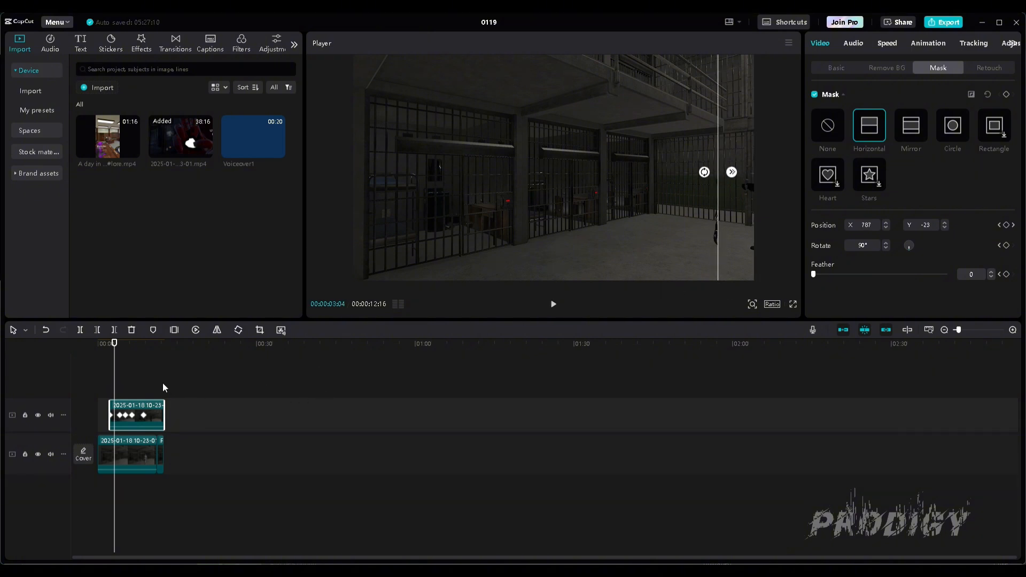
# - Delay the upper clip so it ends at 00:00:13:22 and play the scene to check the wider gap between the characters
pyautogui.moveTo(117, 387); pyautogui.dragTo(147, 403)
pyautogui.moveTo(151, 408); pyautogui.dragTo(149, 410)
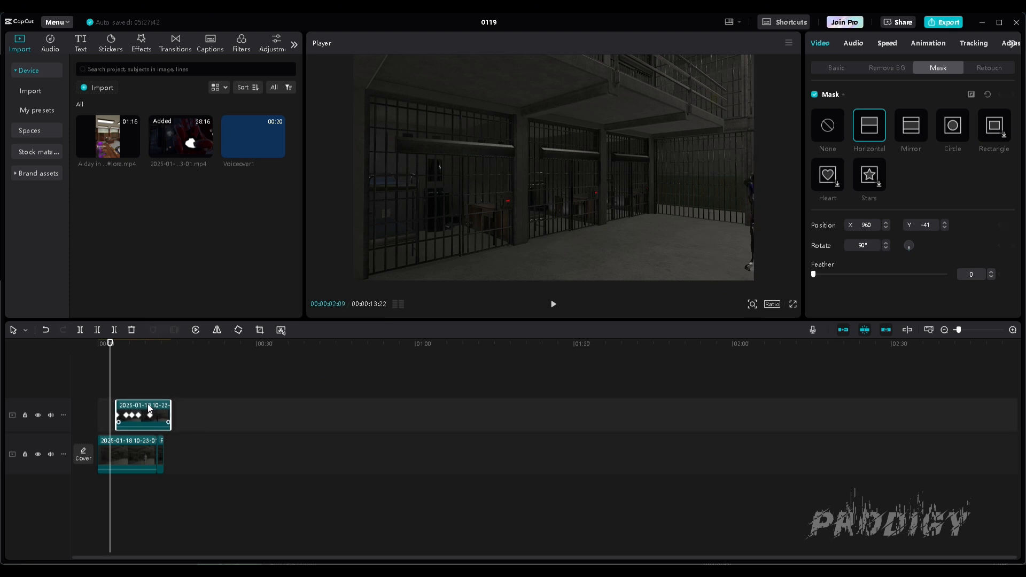
pyautogui.click(554, 306)
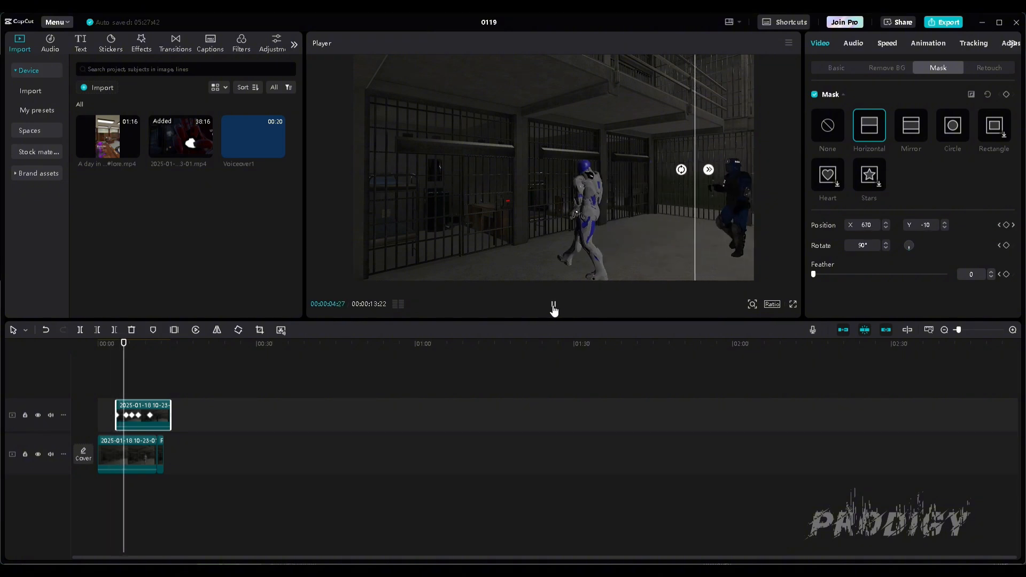
pyautogui.click(554, 306)
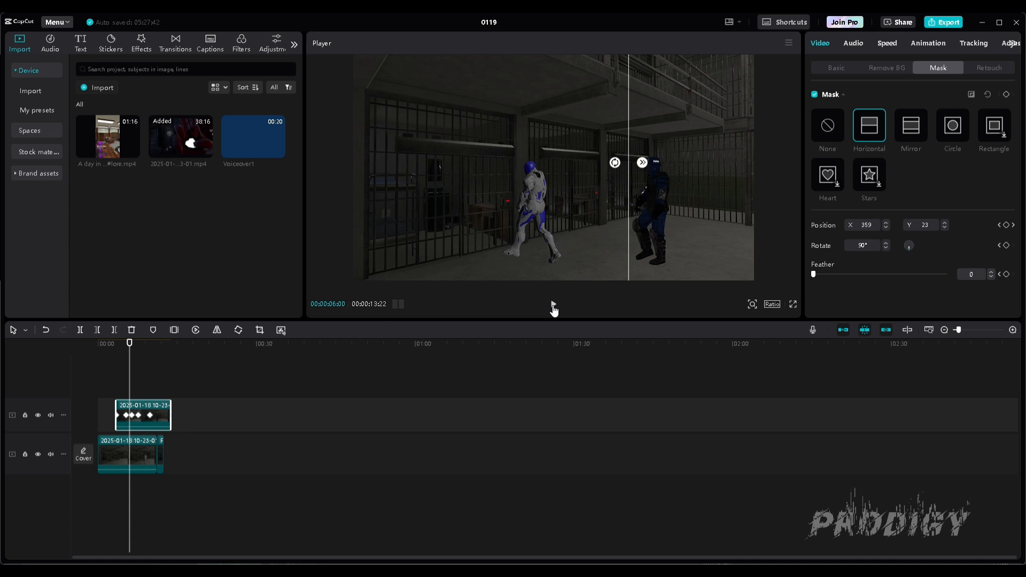
pyautogui.click(554, 307)
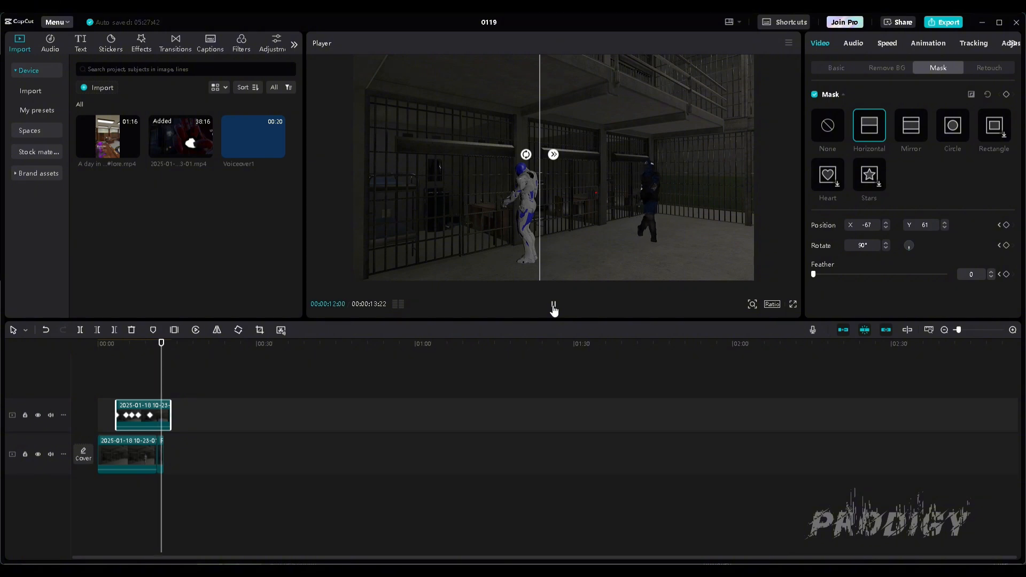
pyautogui.click(553, 306)
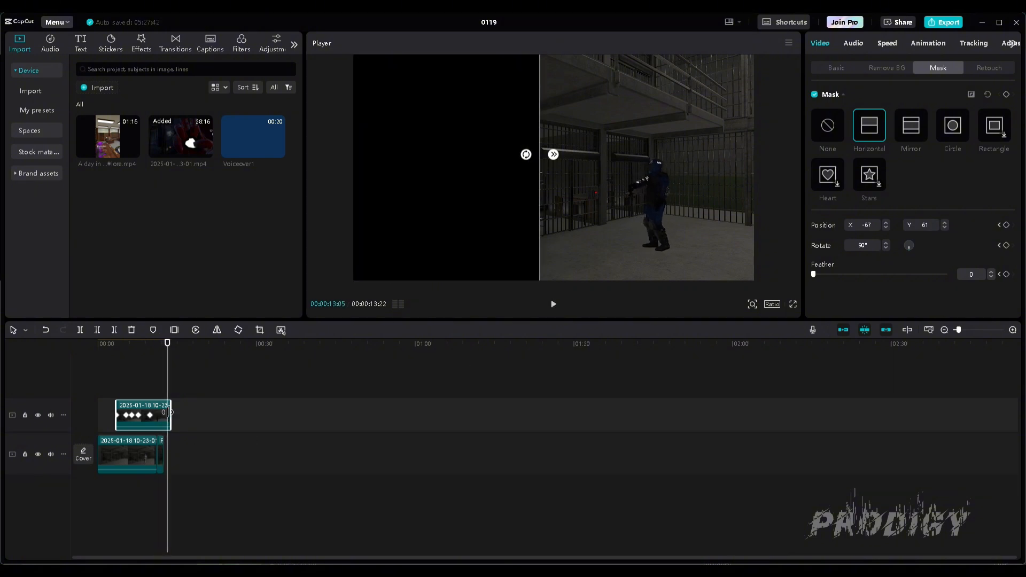
# - Trim the upper clip's end to match the freeze frame's end at 00:00:12:16 and replay the scene from the beginning
pyautogui.moveTo(169, 412); pyautogui.dragTo(111, 396)
pyautogui.click(156, 510)
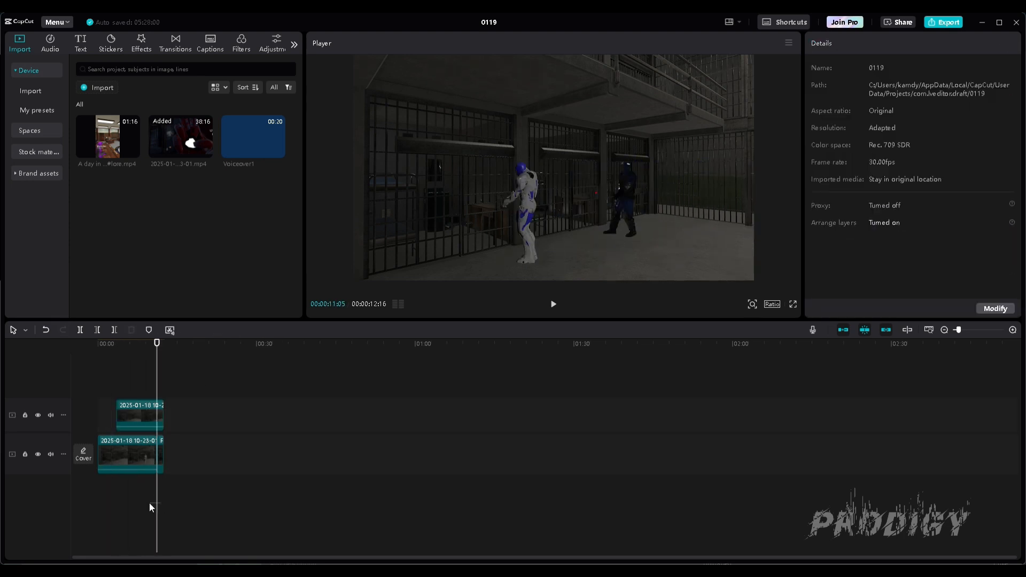
pyautogui.moveTo(163, 511); pyautogui.dragTo(98, 513)
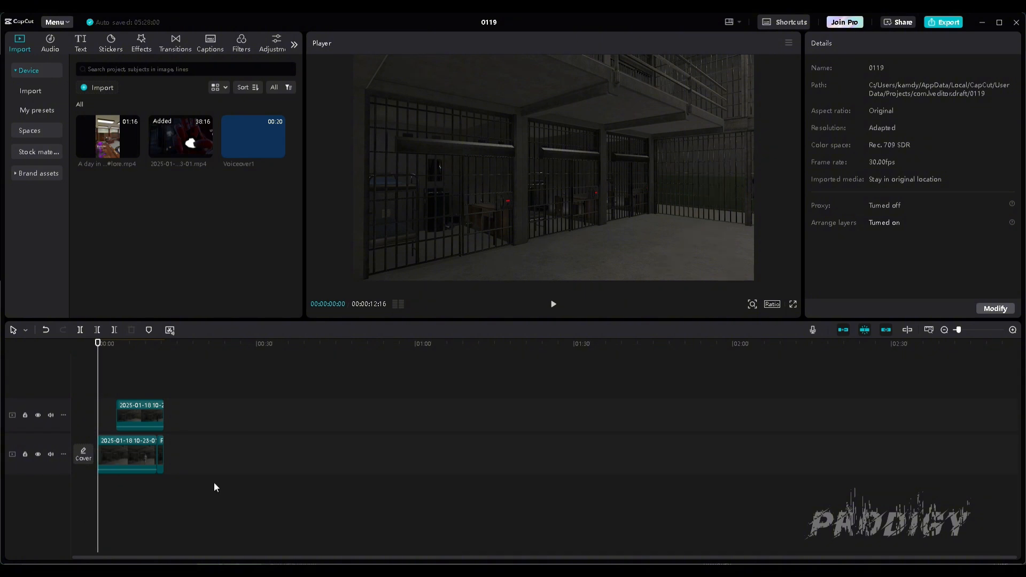
pyautogui.click(552, 305)
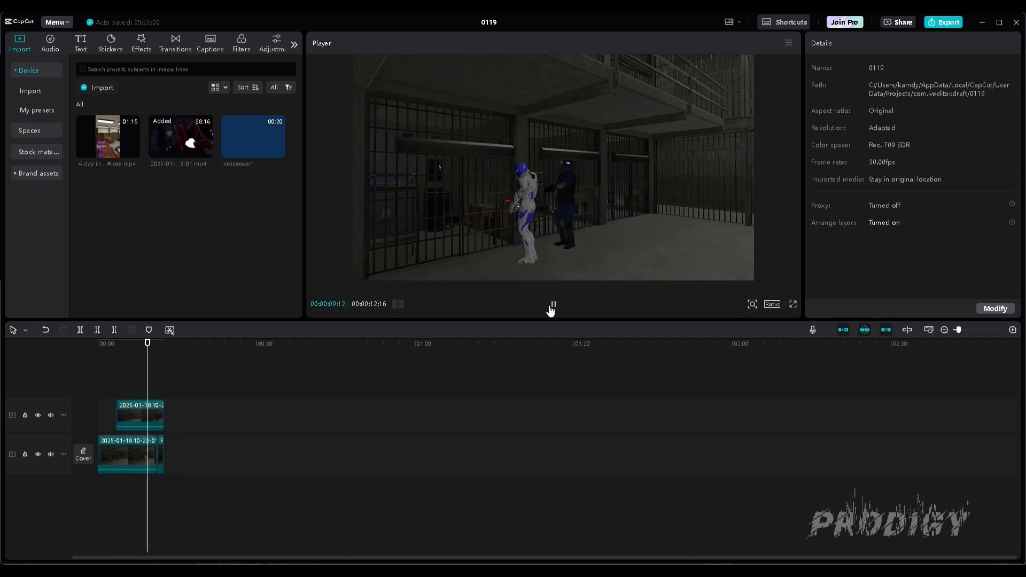
pyautogui.click(552, 306)
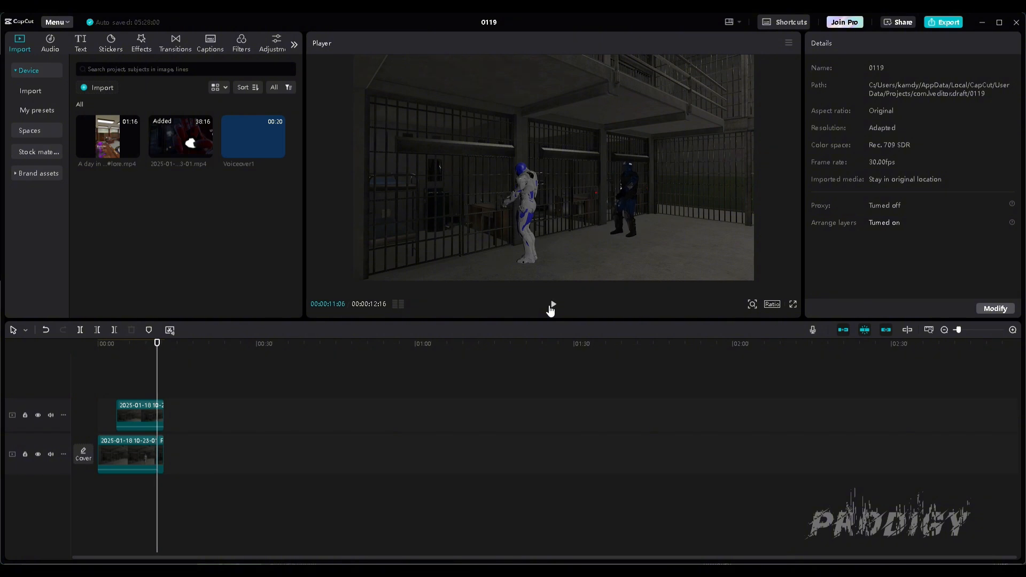
# - Shift the upper clip's mask edge closer to the white character at 00:00:08:15, adding a position keyframe
pyautogui.moveTo(160, 394); pyautogui.dragTo(151, 402)
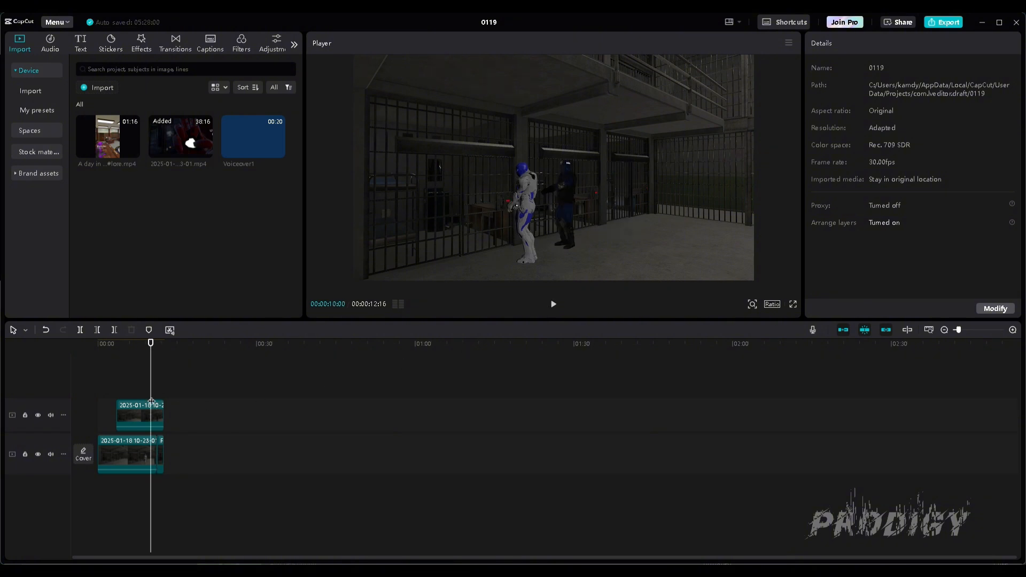
pyautogui.click(148, 408)
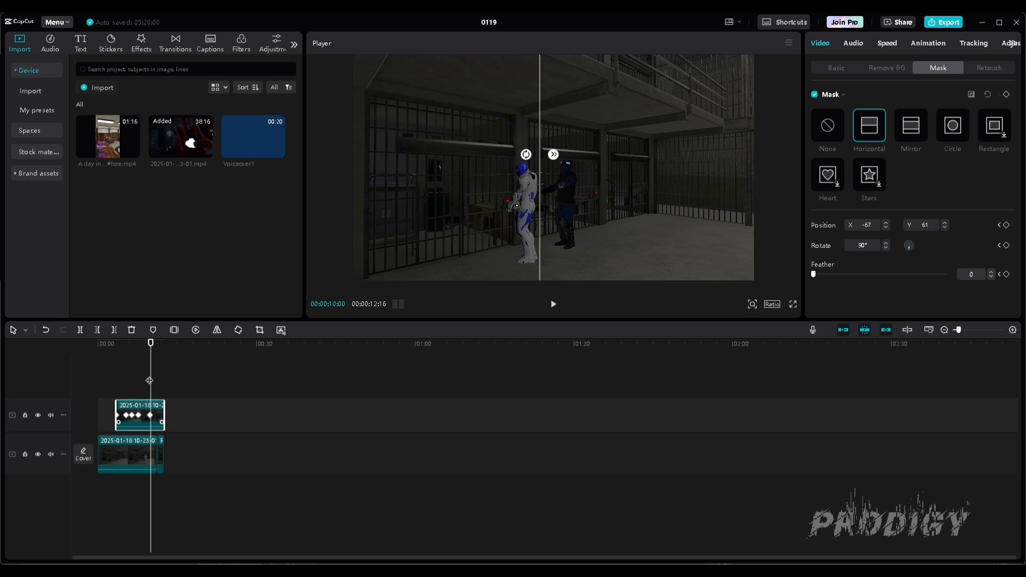
pyautogui.moveTo(150, 381); pyautogui.dragTo(142, 381)
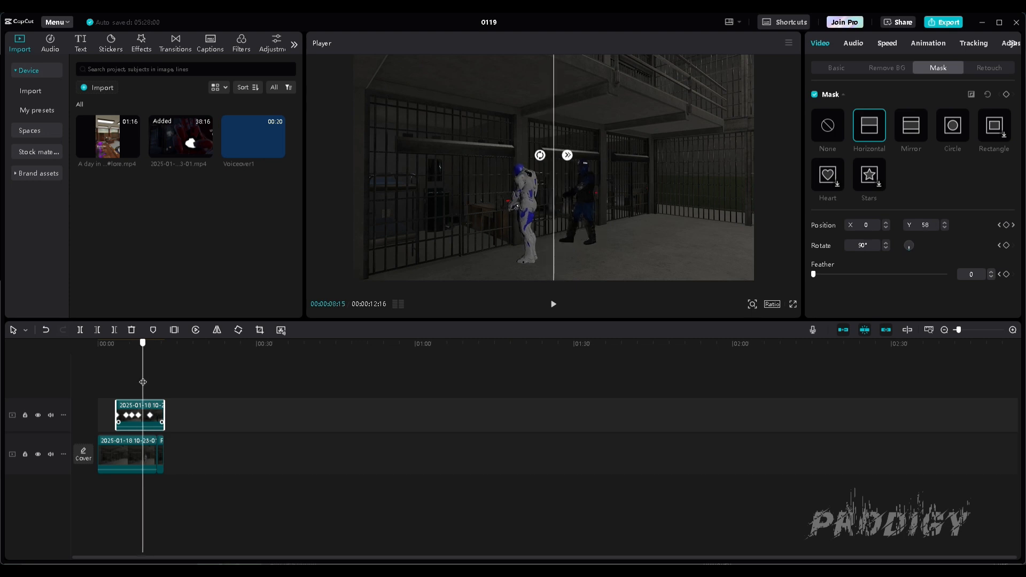
pyautogui.moveTo(552, 236); pyautogui.dragTo(539, 239)
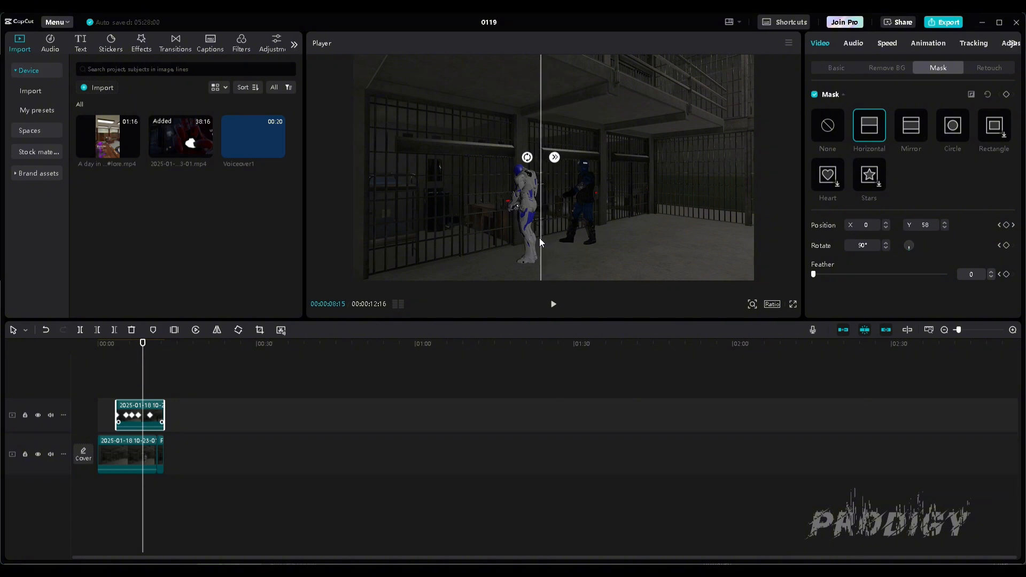
# - Adjust the upper clip's mask position to about X -71, Y 42 at 00:00:09:20, and play the scene to its end
pyautogui.click(553, 304)
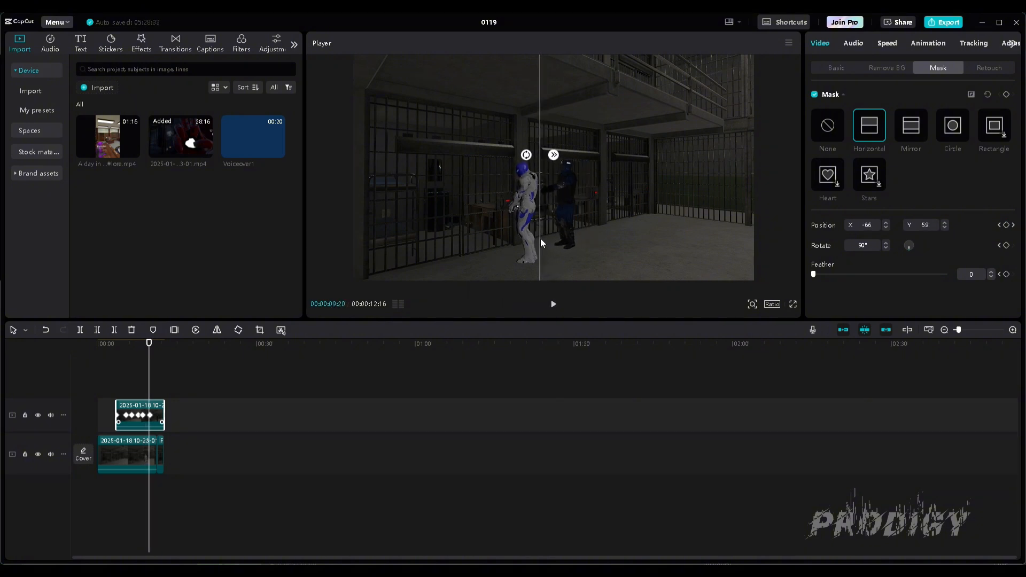
pyautogui.moveTo(540, 239); pyautogui.dragTo(539, 244)
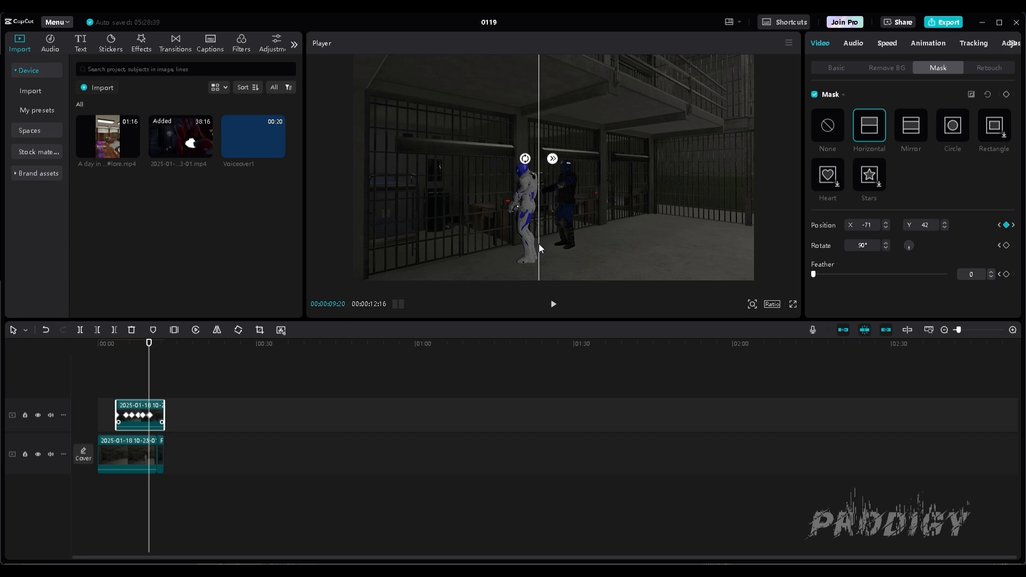
pyautogui.click(553, 305)
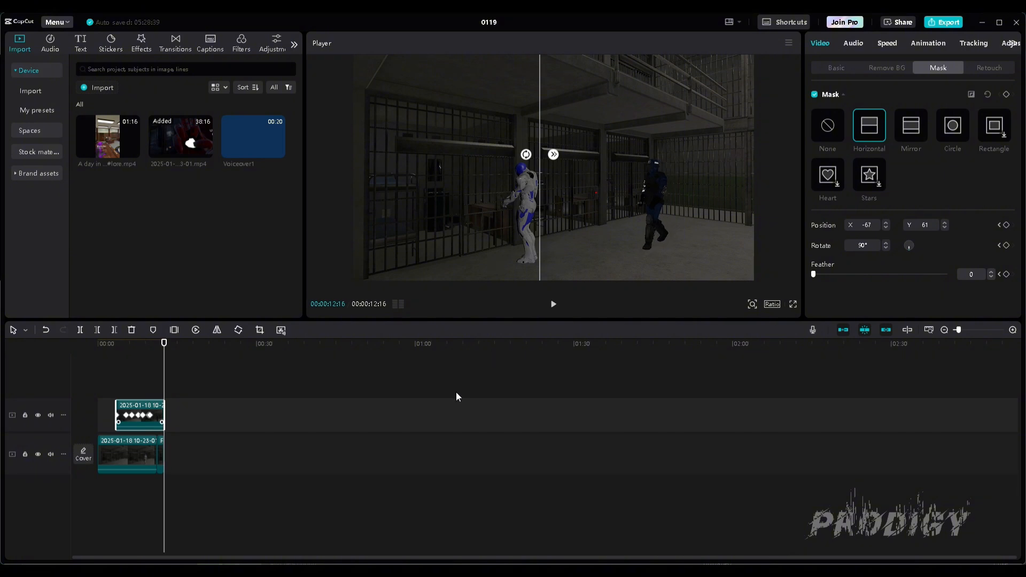
pyautogui.click(288, 520)
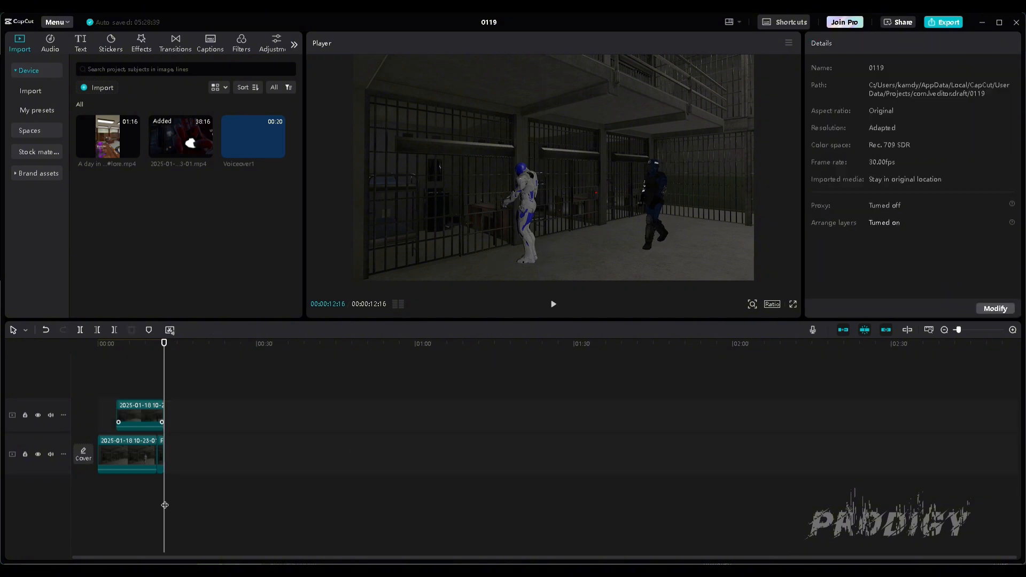
pyautogui.moveTo(164, 505); pyautogui.dragTo(84, 515)
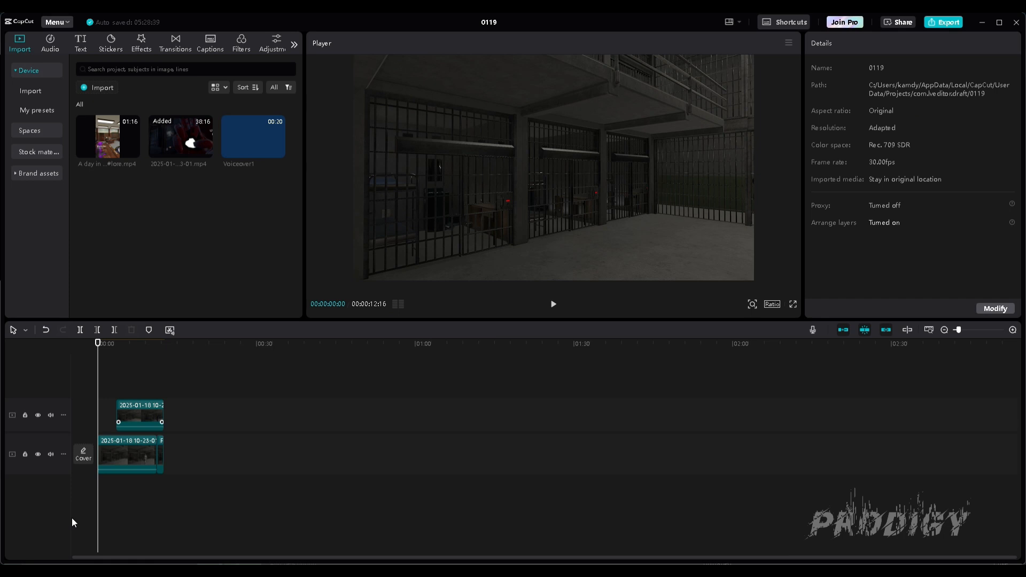
# - Append the "A day in prison" video to the main track to examine its 8AM Exercise shots, and remove it from the timeline
pyautogui.moveTo(107, 136); pyautogui.dragTo(249, 467)
pyautogui.moveTo(95, 370); pyautogui.dragTo(430, 440)
pyautogui.click(553, 304)
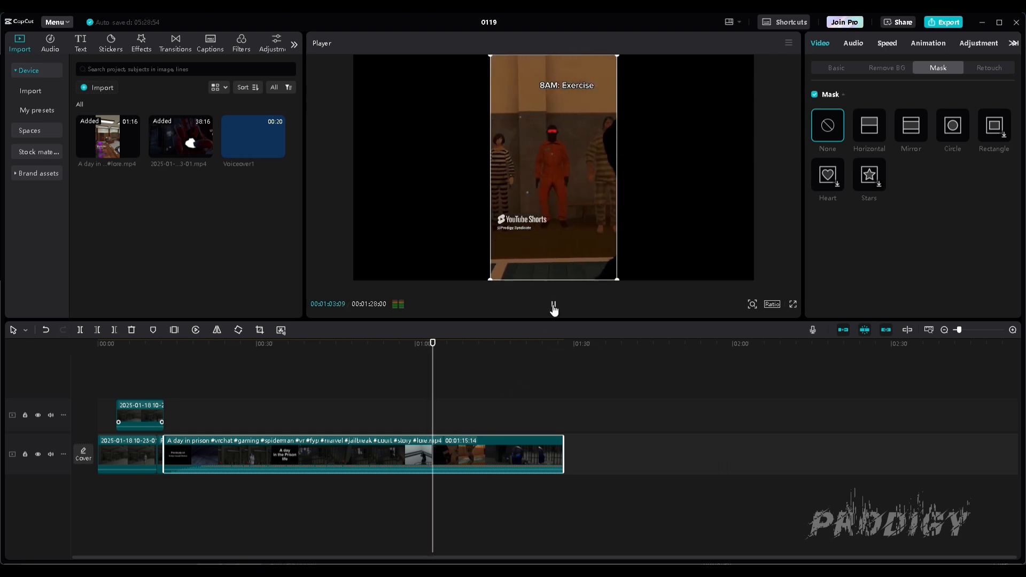
pyautogui.click(553, 304)
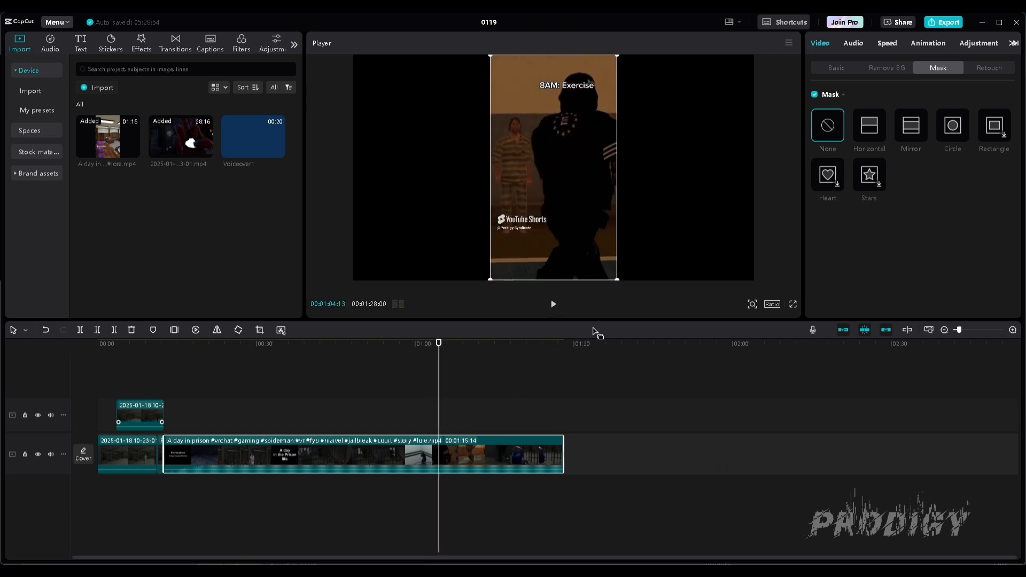
pyautogui.moveTo(438, 415)
pyautogui.mouseDown()
pyautogui.moveTo(425, 416)
pyautogui.moveTo(450, 410)
pyautogui.mouseUp()
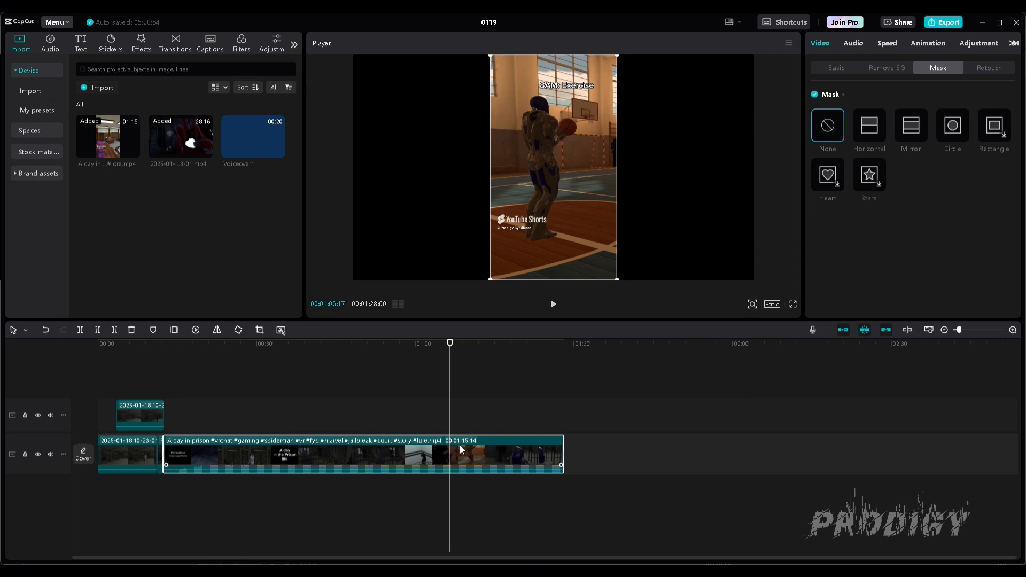
pyautogui.press('Delete')
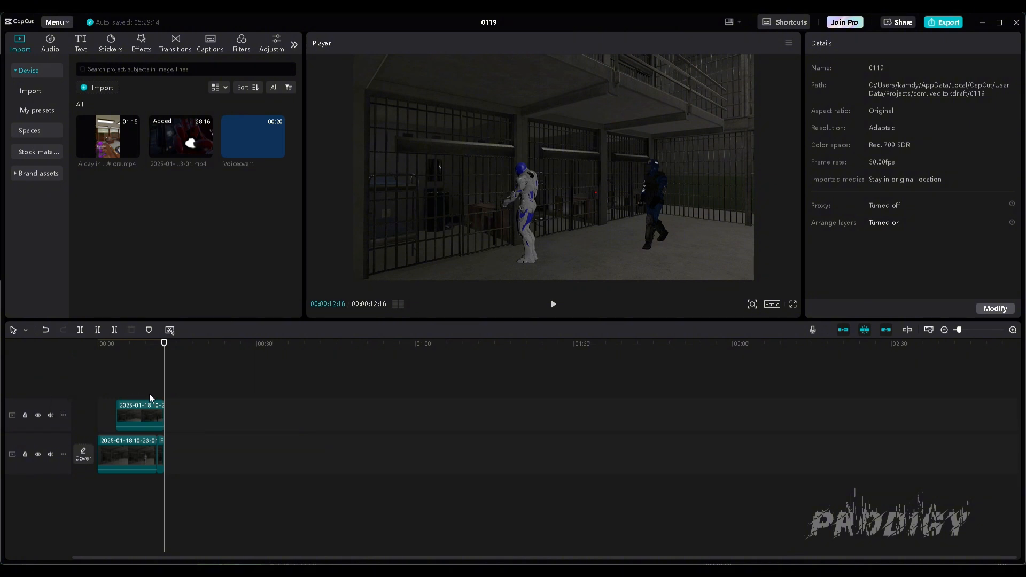
pyautogui.moveTo(165, 394); pyautogui.dragTo(138, 437)
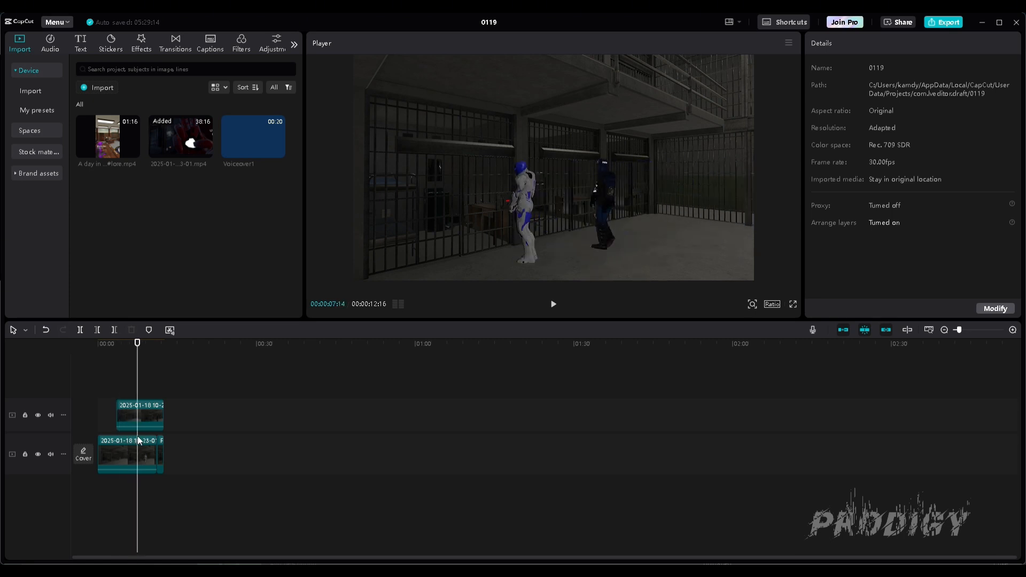